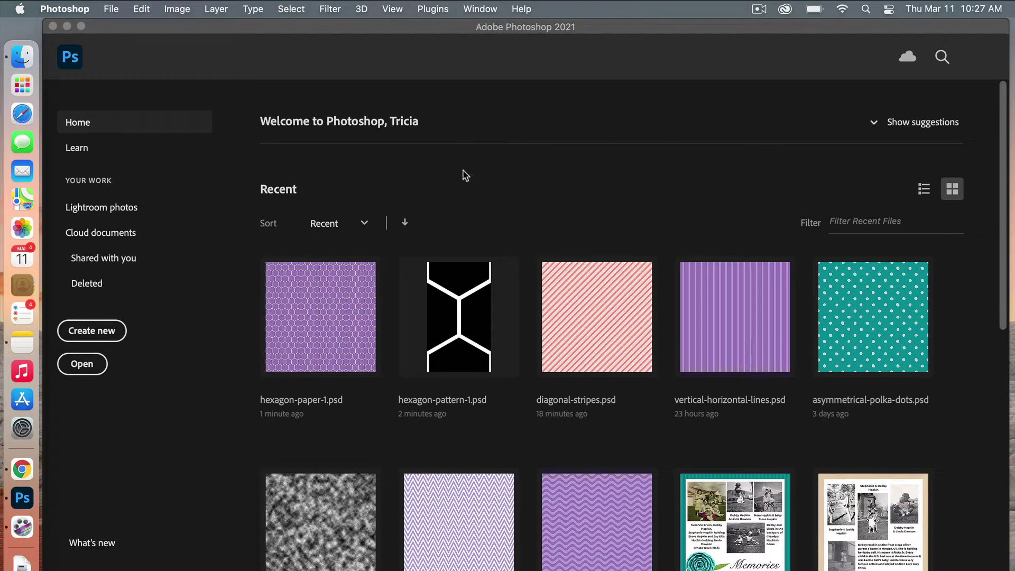
Step: Create a 600 × 600 px, 300 ppi document with Transparent background contents
left_click(106, 334)
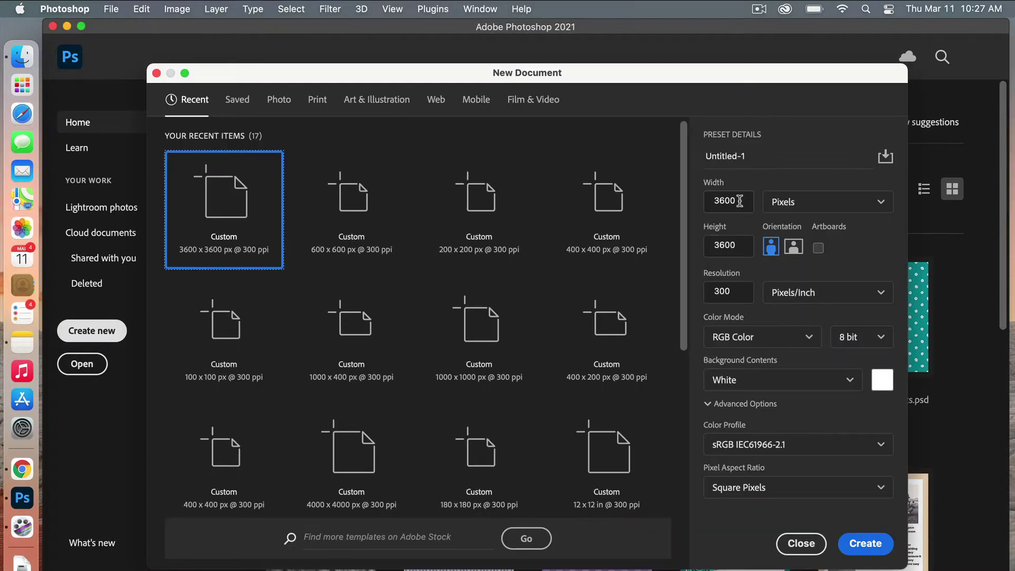
left_click_drag(740, 201, 686, 205)
type("600")
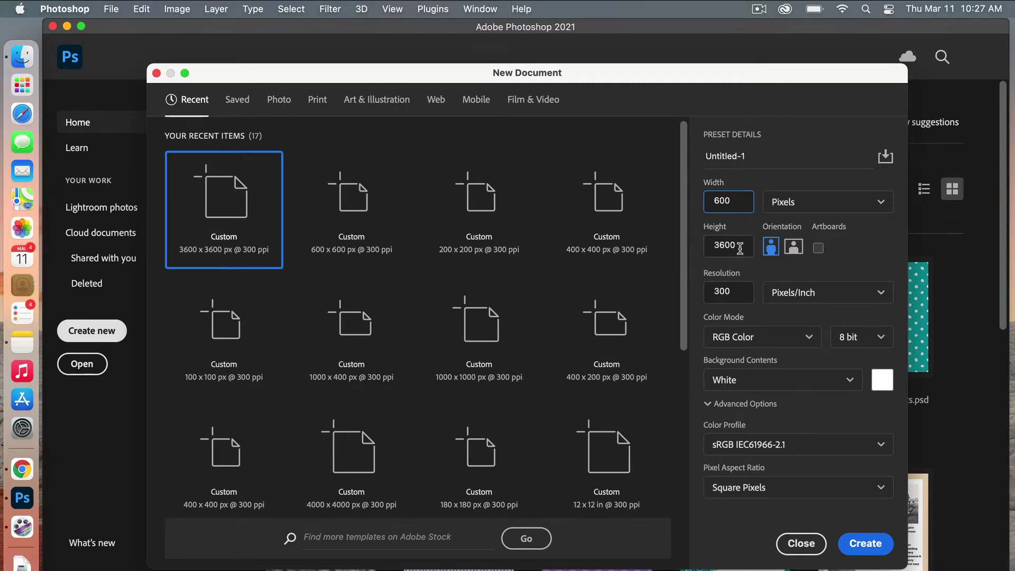
left_click_drag(740, 247, 688, 247)
type("600")
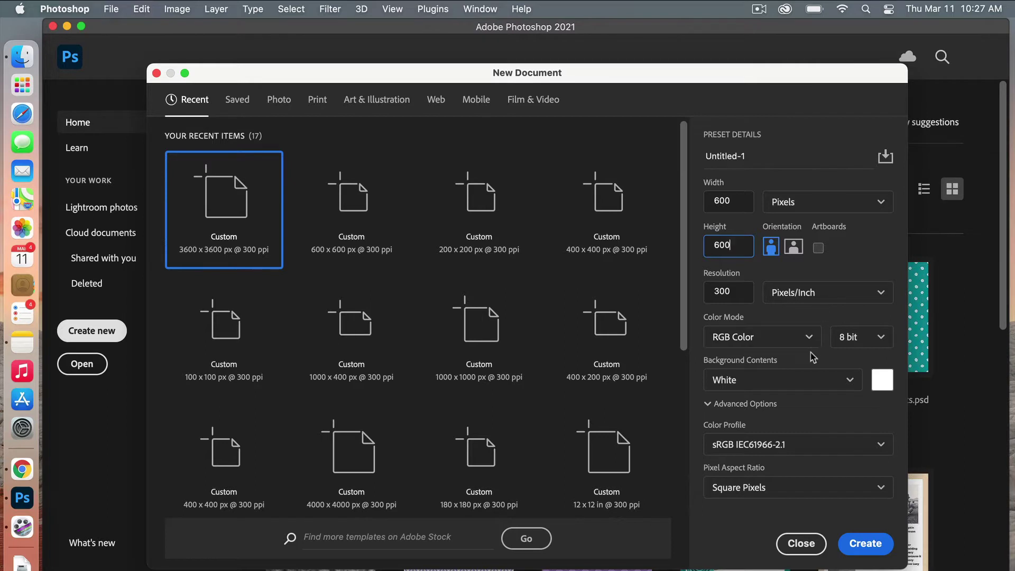
left_click(798, 382)
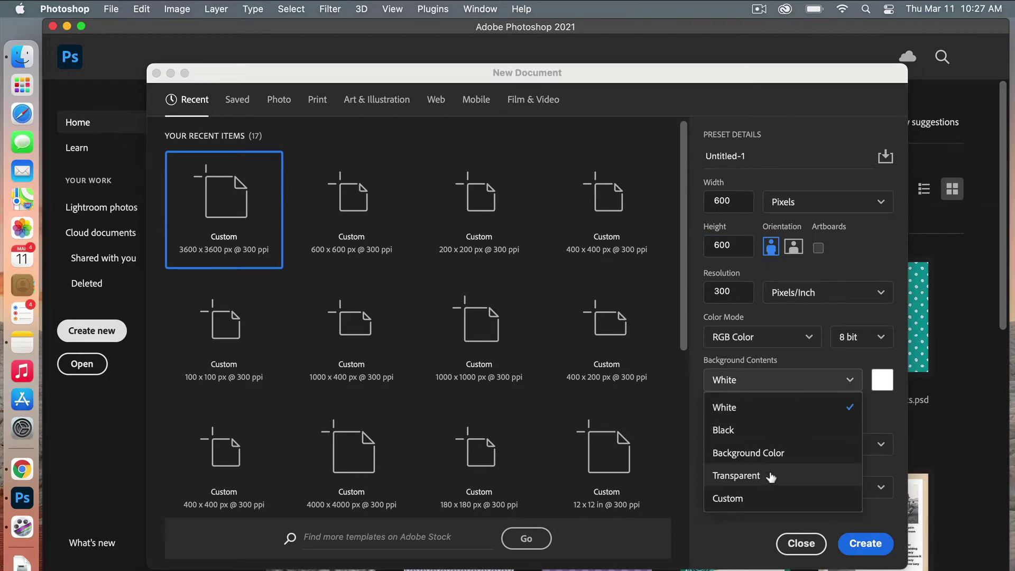
left_click(771, 476)
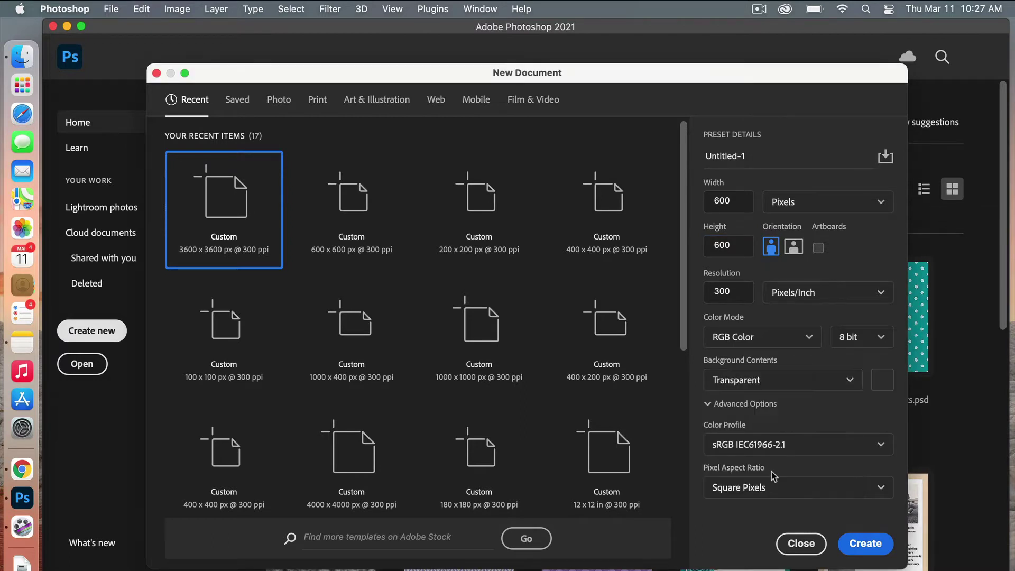
left_click(865, 543)
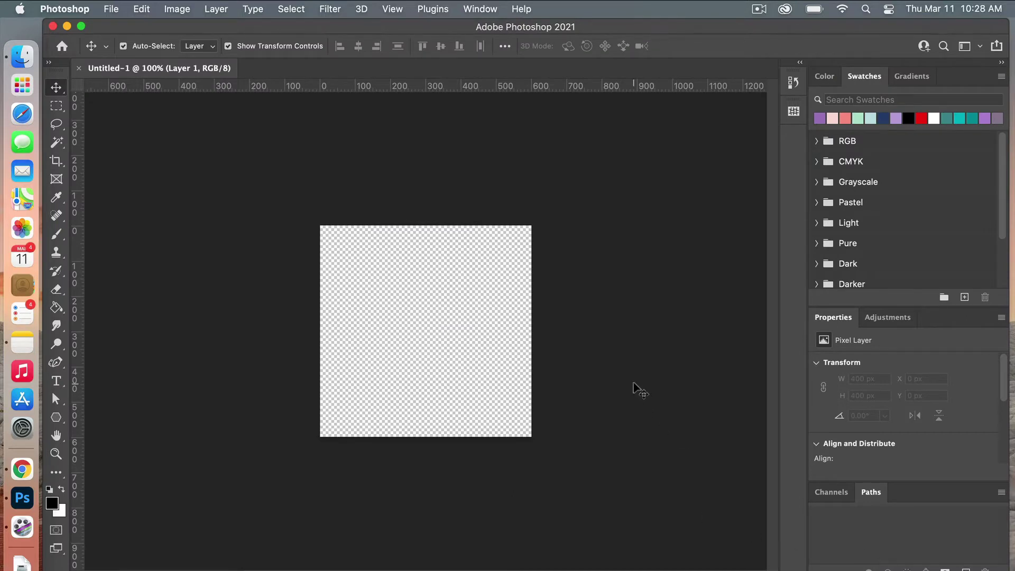
Step: Zoom in on the canvas and turn on View > Show > Layer Edges
key("super+plus")
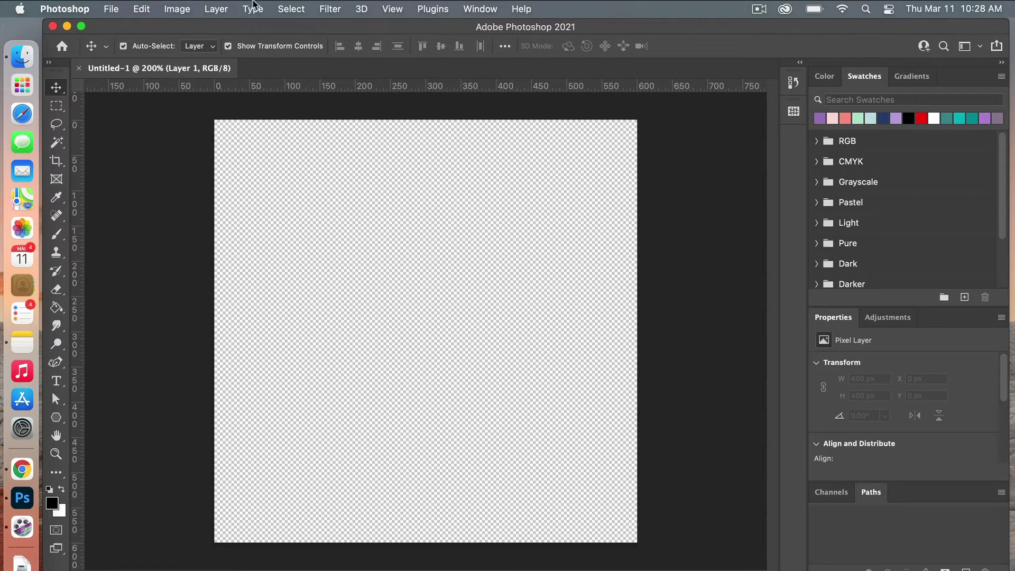
left_click(395, 9)
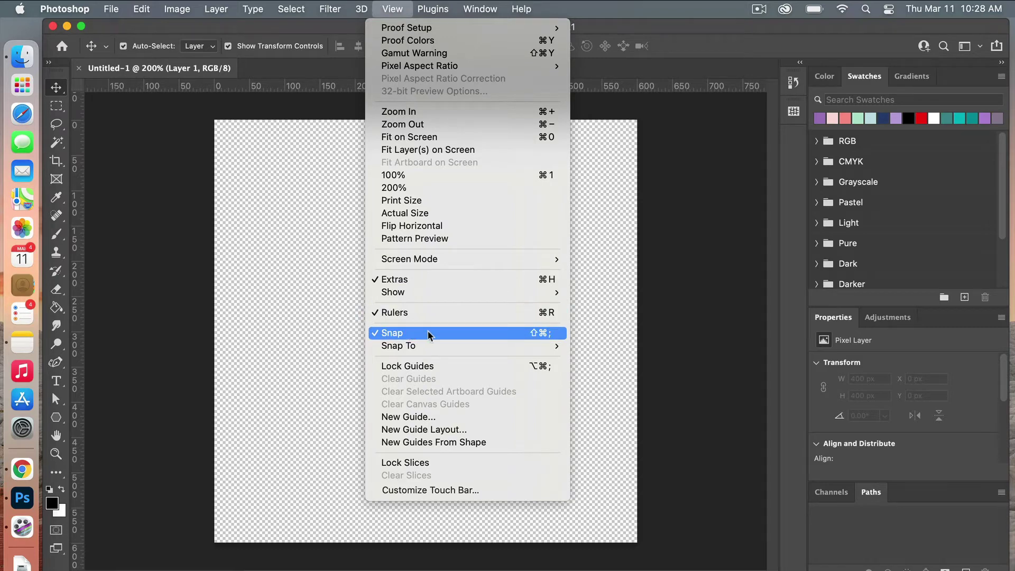
mouse_move(426, 291)
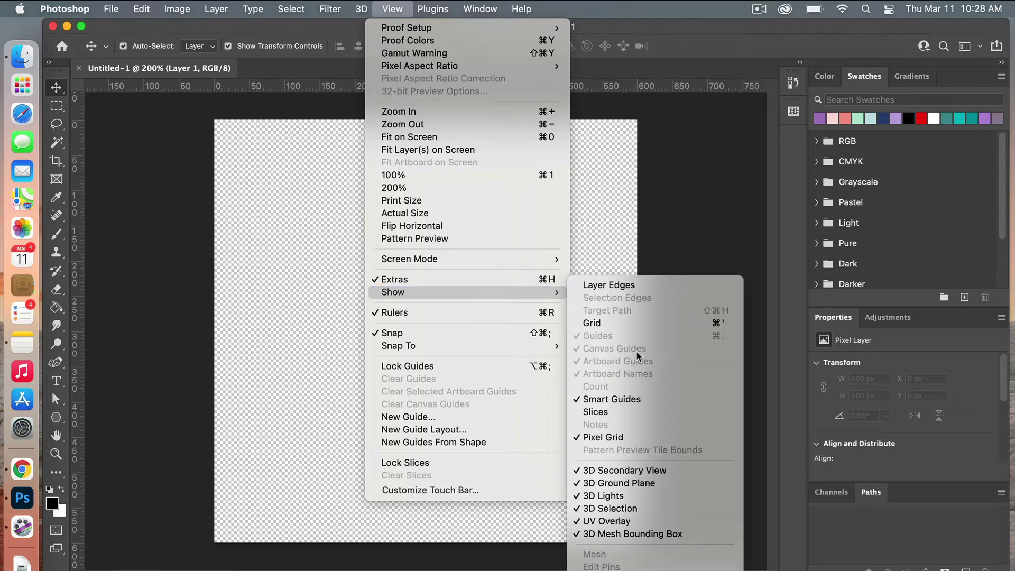
left_click(645, 286)
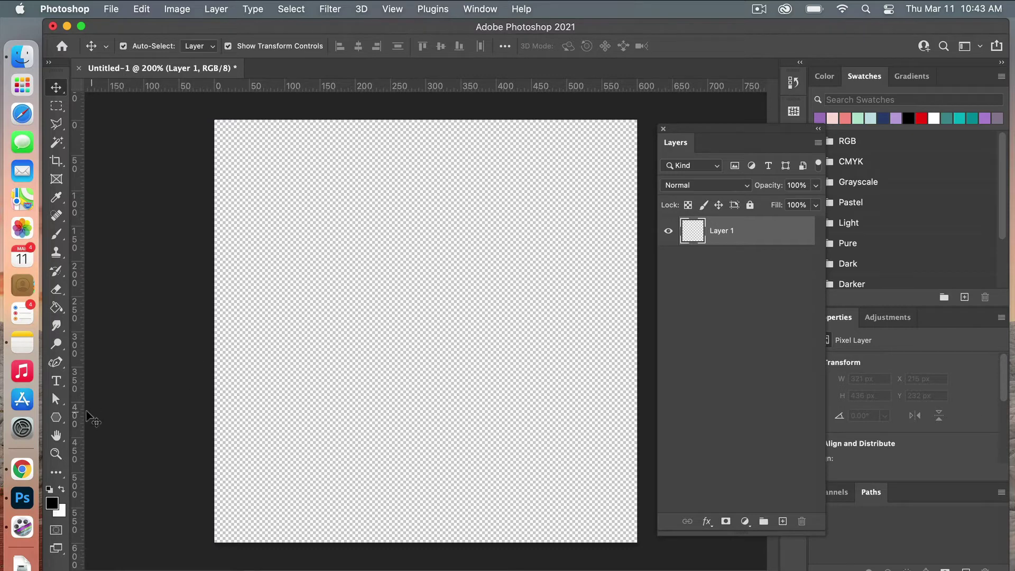
Step: Draw a black 6-sided hexagon with the Polygon Tool and rotate it 90° to stand point-up
left_click(56, 417)
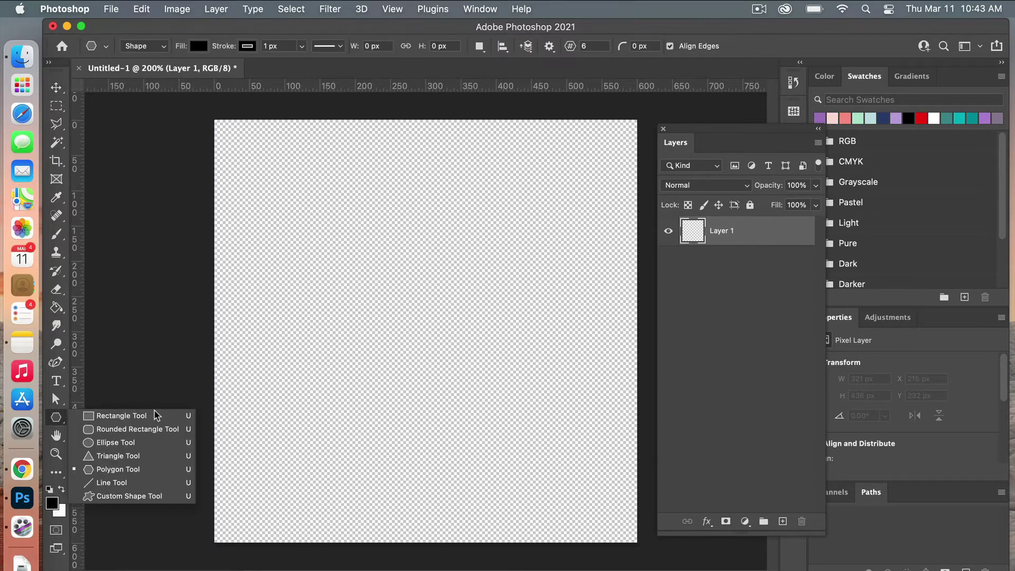
left_click(151, 469)
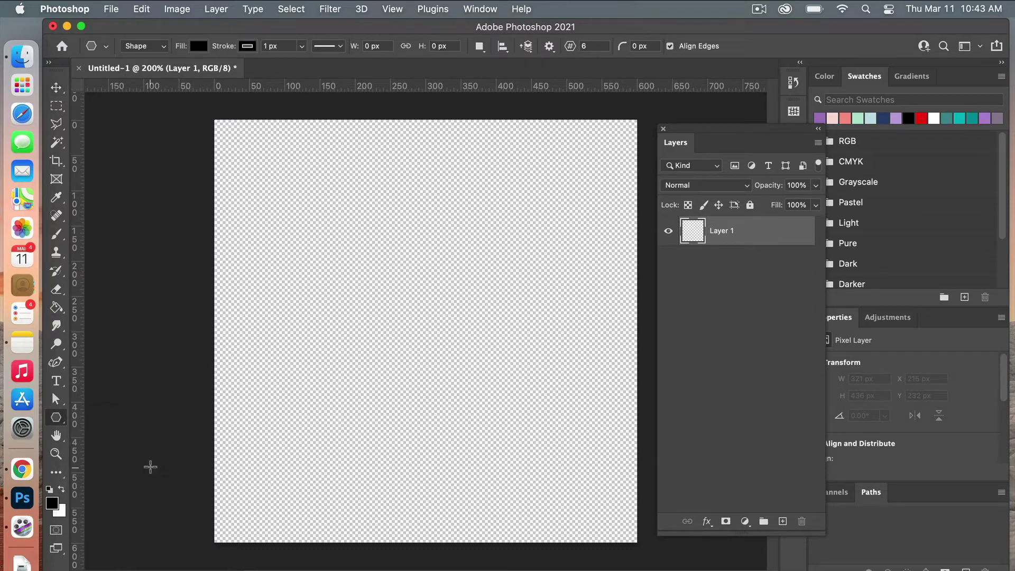
left_click(591, 46)
type("6")
left_click_drag(333, 231, 526, 375)
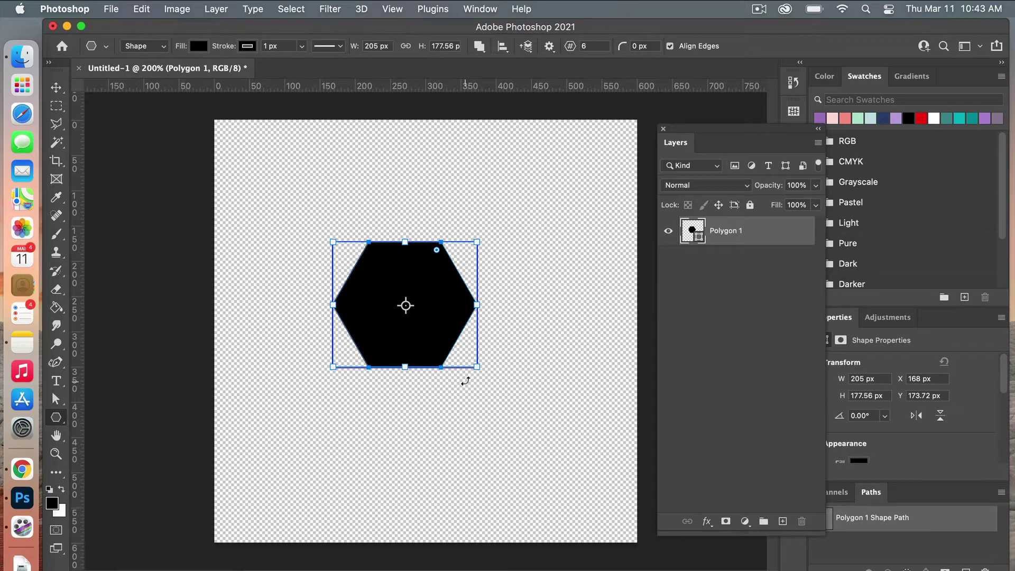
mouse_move(453, 388)
left_mouse_down()
mouse_move(381, 403)
mouse_move(313, 398)
left_mouse_up()
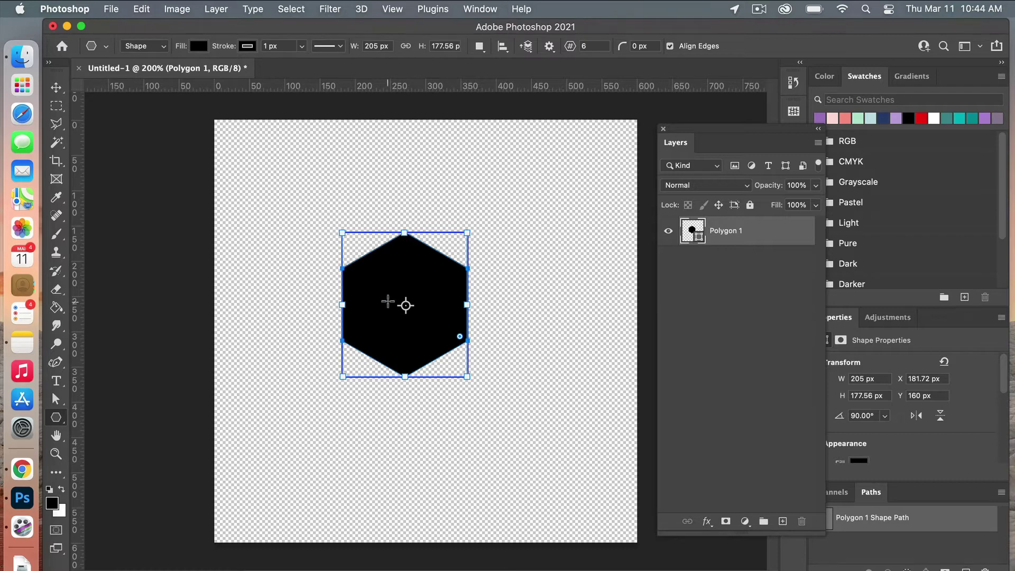
Step: Drag the Polygon 1 hexagon to the middle of the canvas with the Move tool
left_click(57, 91)
mouse_move(417, 278)
left_mouse_down()
mouse_move(472, 302)
mouse_move(441, 297)
mouse_move(435, 283)
left_mouse_up()
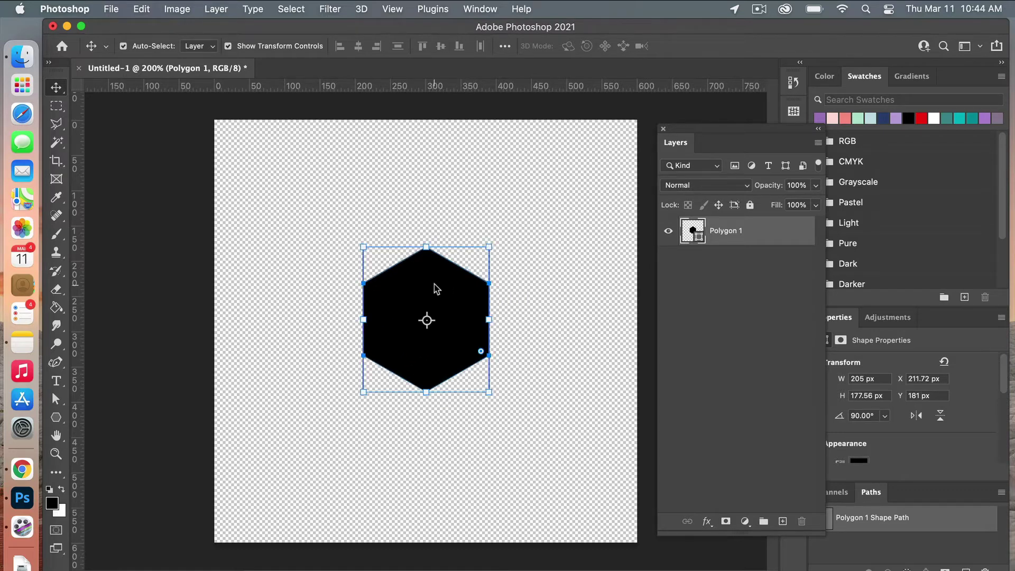
right_click(725, 238)
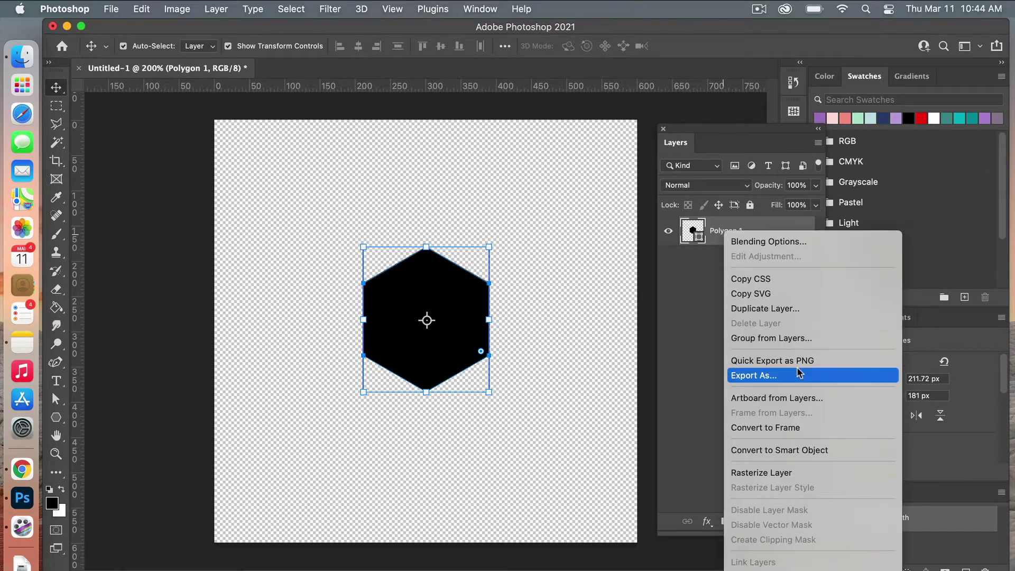
left_click(737, 224)
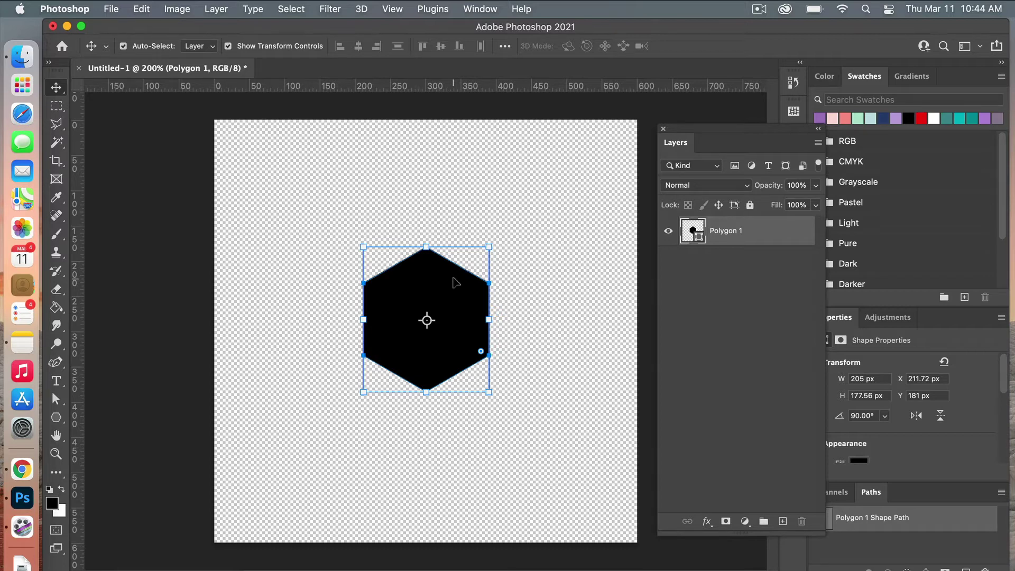
Step: Alt-duplicate the hexagon to its right and left, forming a row of three hexagons 18 px apart
left_click_drag(454, 281, 589, 279)
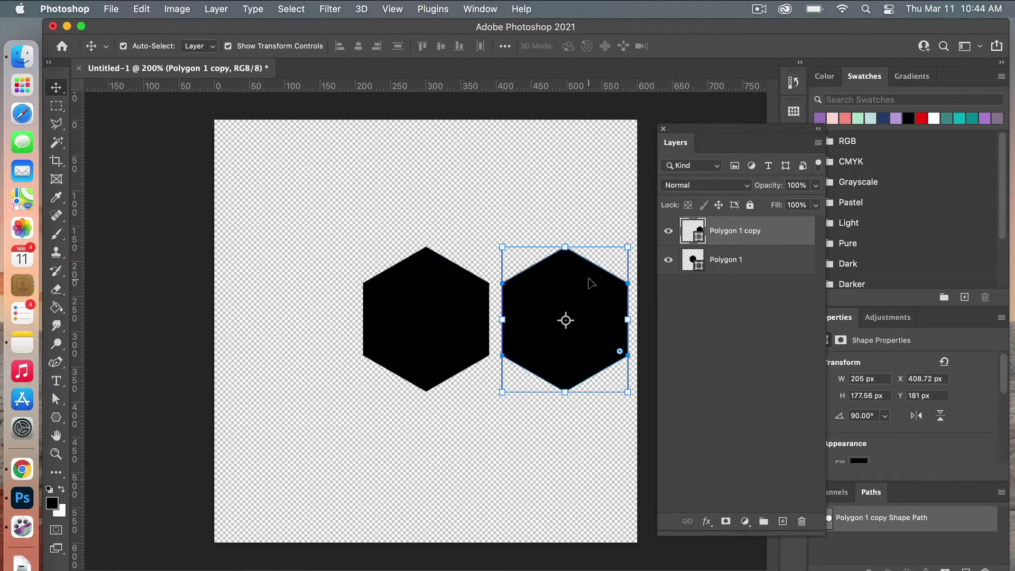
left_click(735, 261)
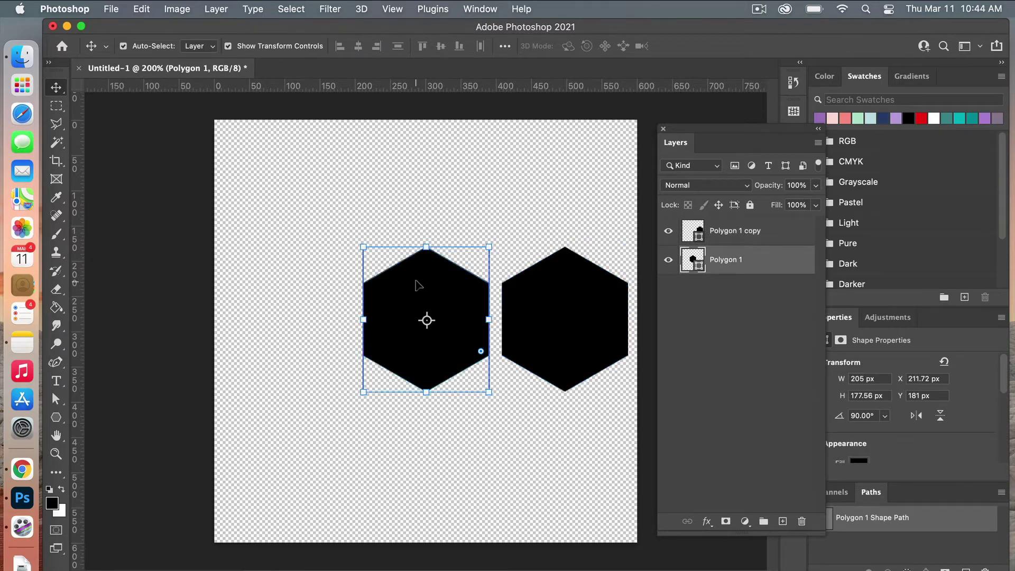
left_click_drag(418, 286, 274, 288)
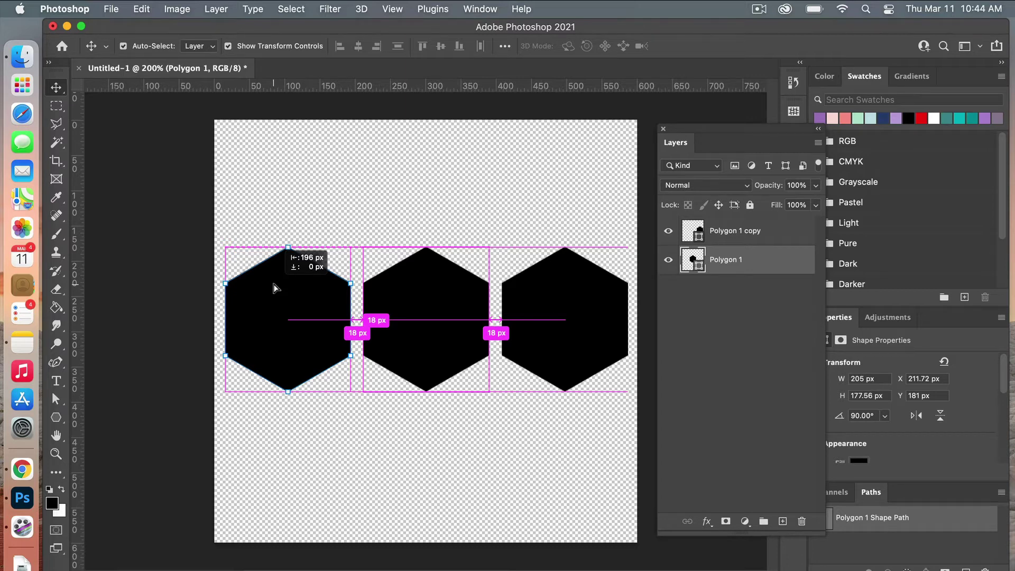
left_click_drag(274, 288, 273, 288)
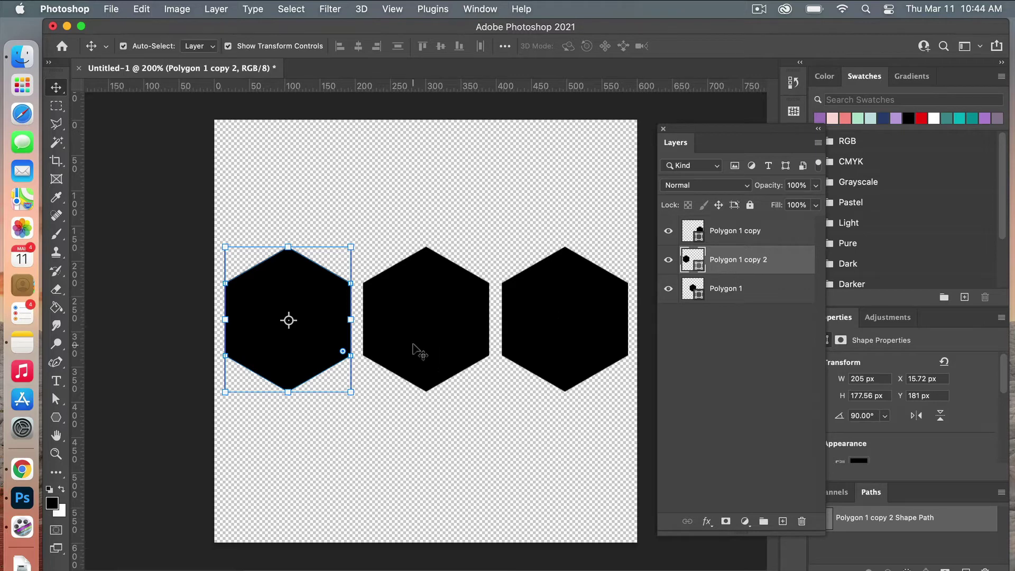
left_click(735, 291, "super")
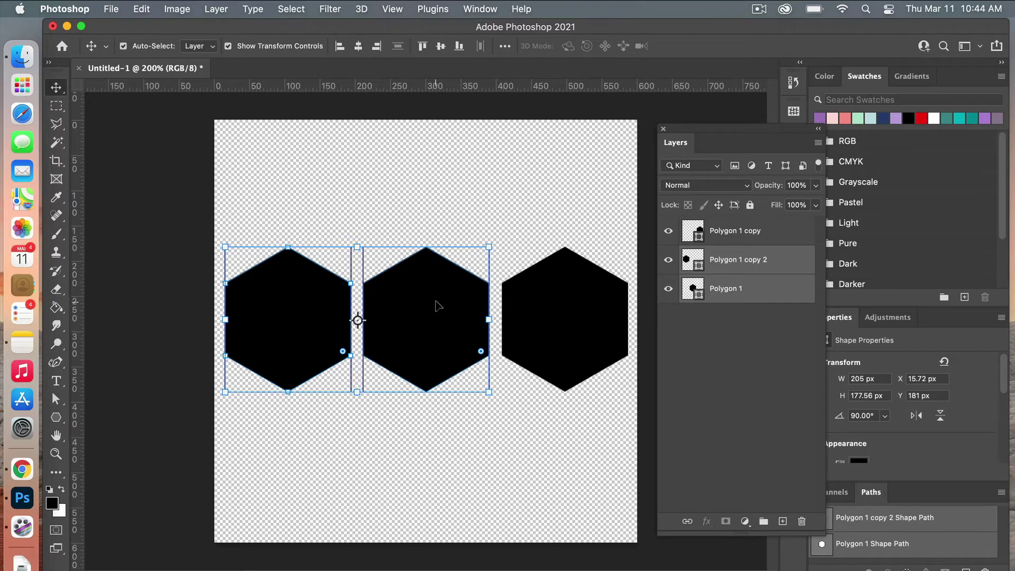
Step: Duplicate hexagon pairs above and below the middle row to form a seven-hexagon honeycomb
left_click_drag(438, 305, 503, 180)
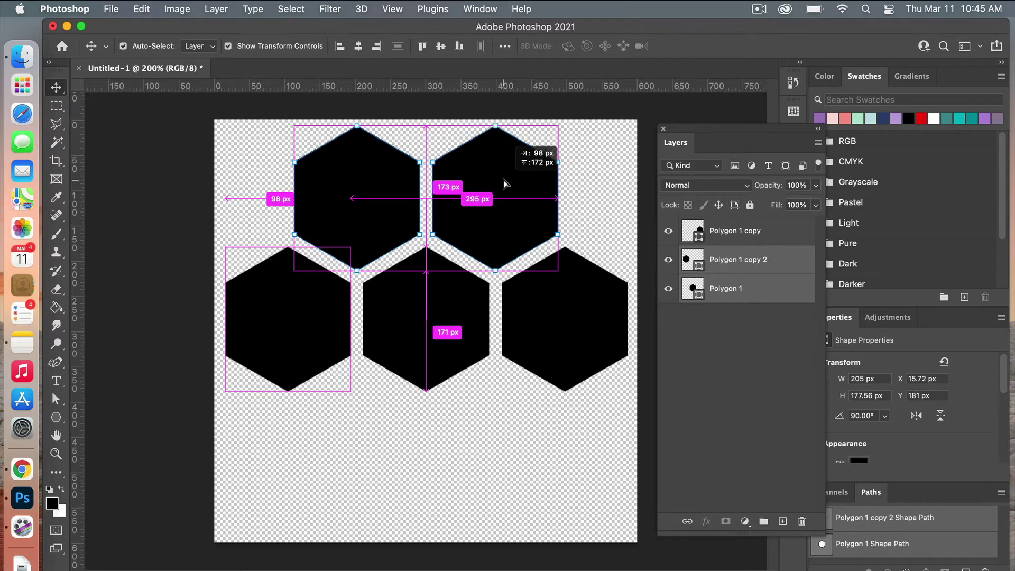
left_click_drag(503, 180, 504, 182)
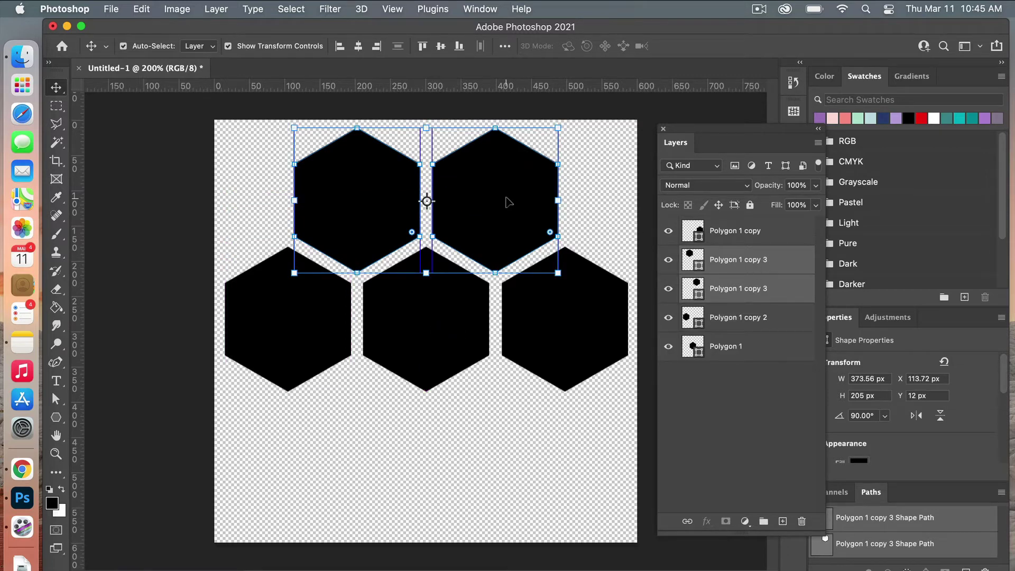
left_click_drag(507, 202, 510, 439)
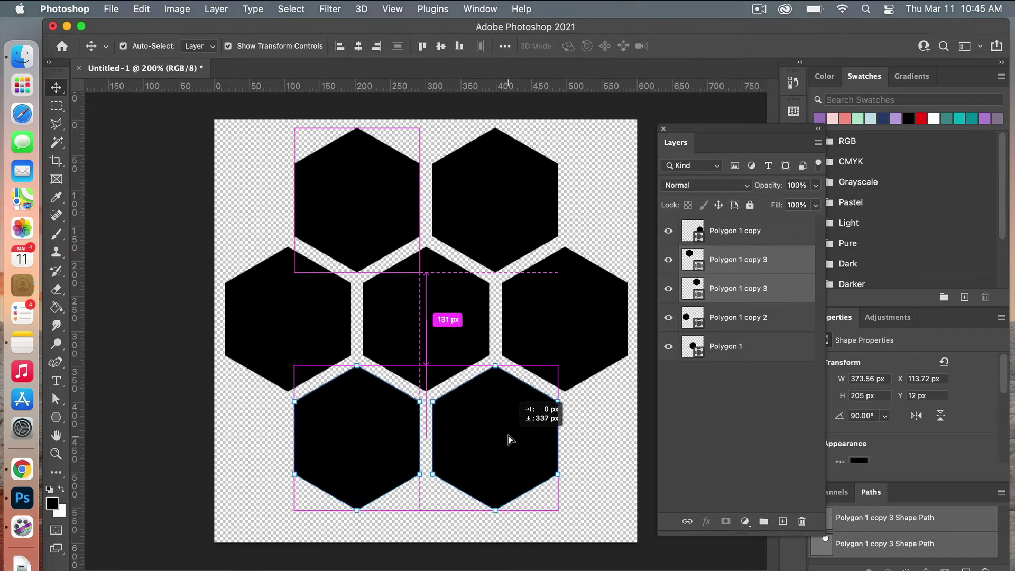
left_click_drag(510, 440, 510, 439)
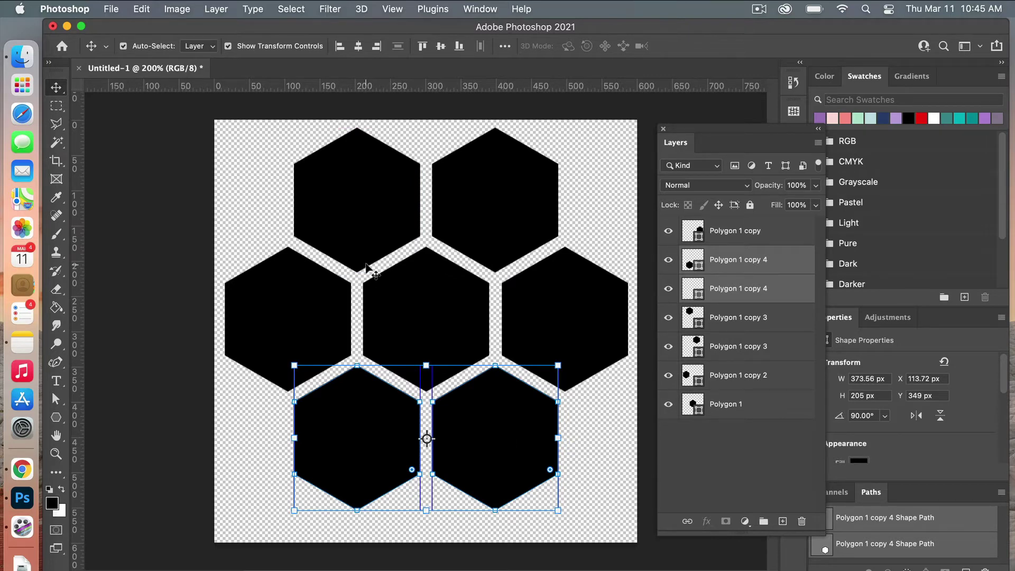
left_click(287, 298)
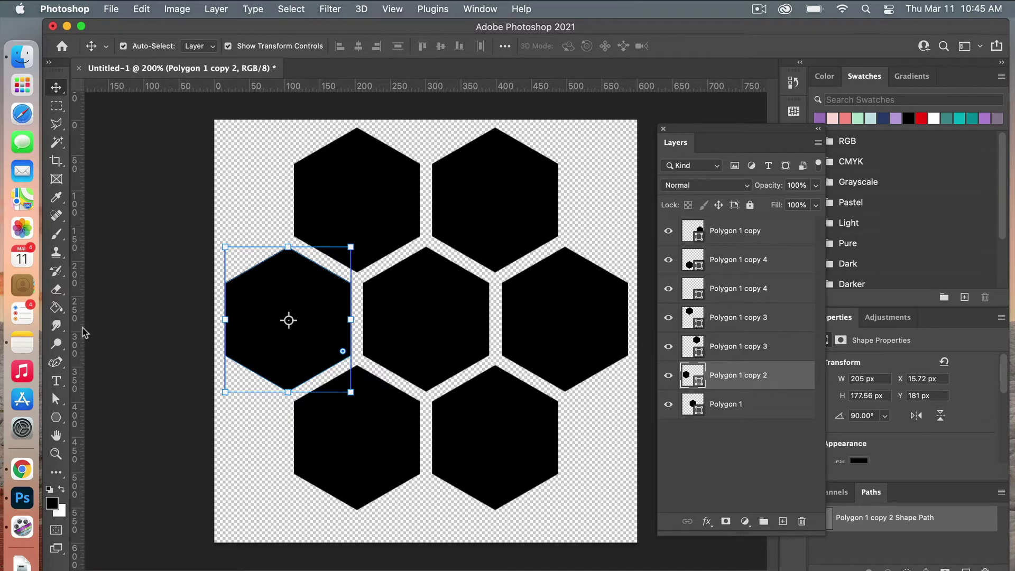
Step: With rulers on, drag vertical guides through the left and middle hexagon centres
left_click(393, 8)
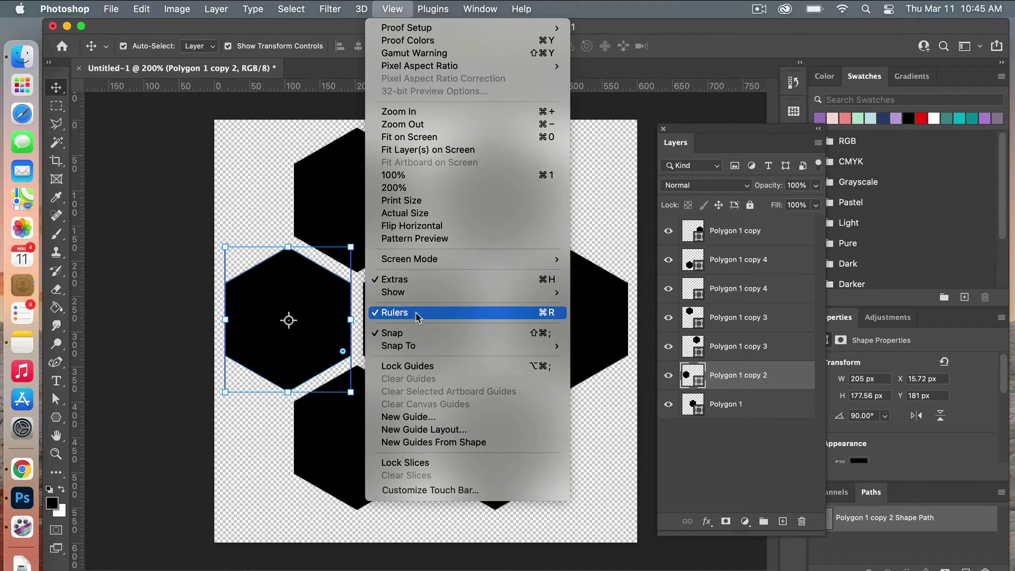
left_click(291, 32)
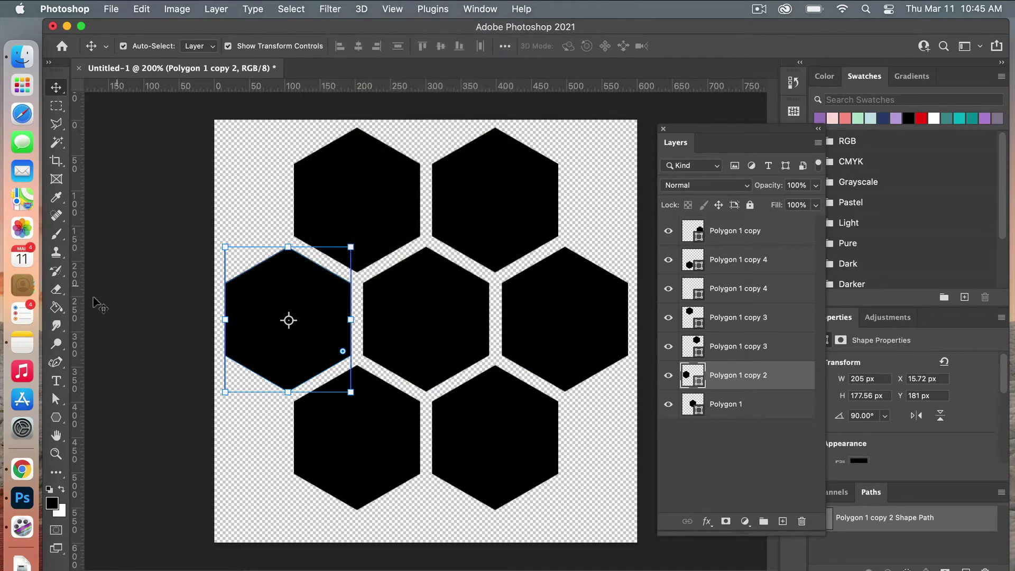
left_click_drag(211, 326, 289, 324)
left_click(445, 313)
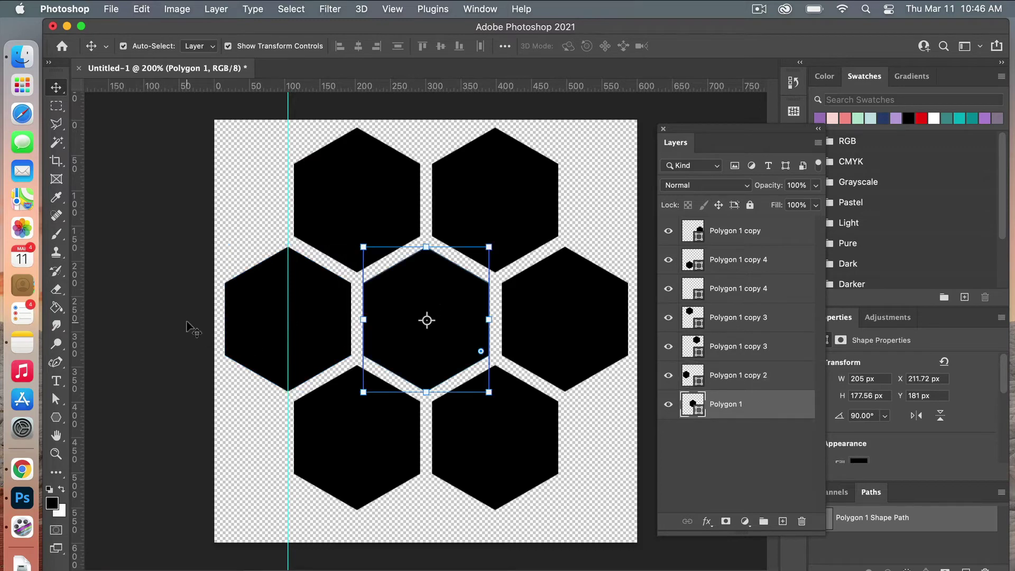
left_click_drag(82, 322, 425, 347)
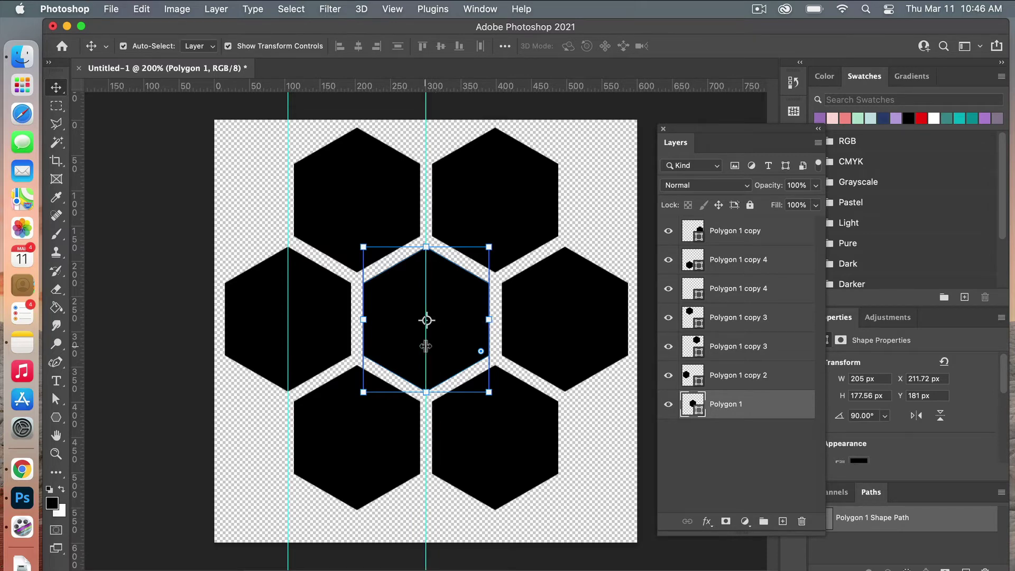
Step: Drag horizontal guides through the top-left and bottom-left hexagon centres
left_click(364, 182)
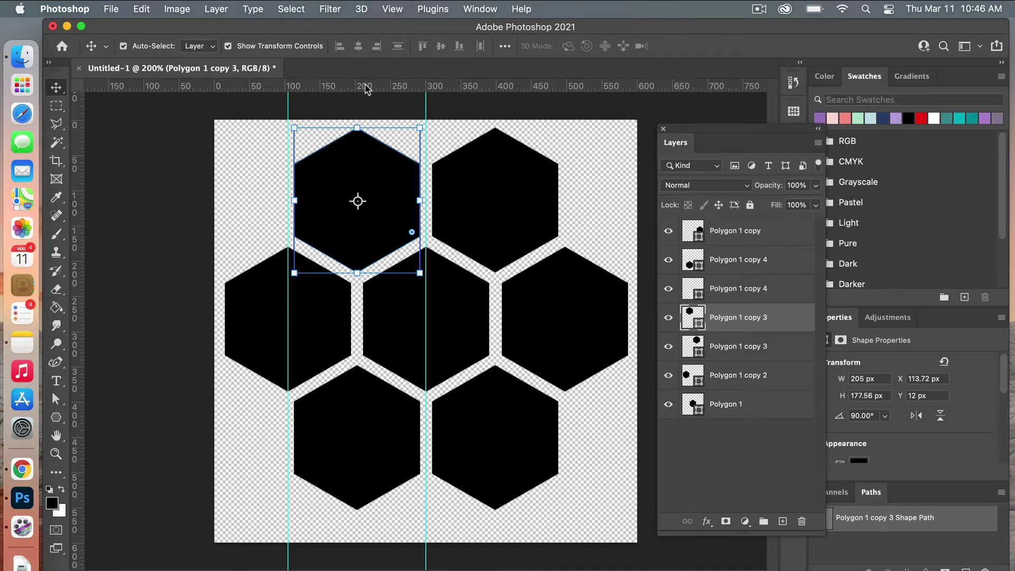
left_click_drag(367, 92, 359, 201)
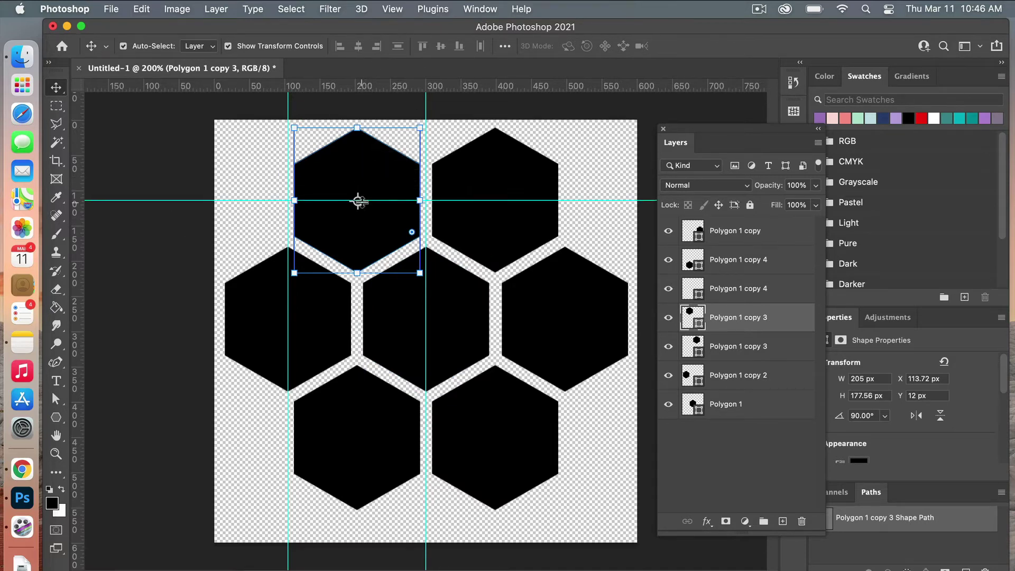
left_click(359, 436)
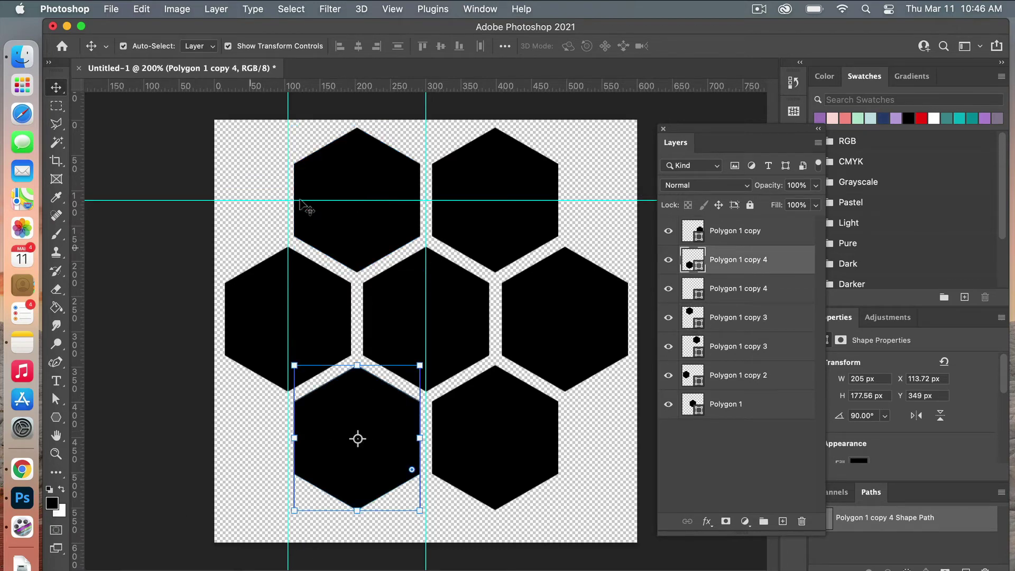
left_click_drag(357, 90, 347, 439)
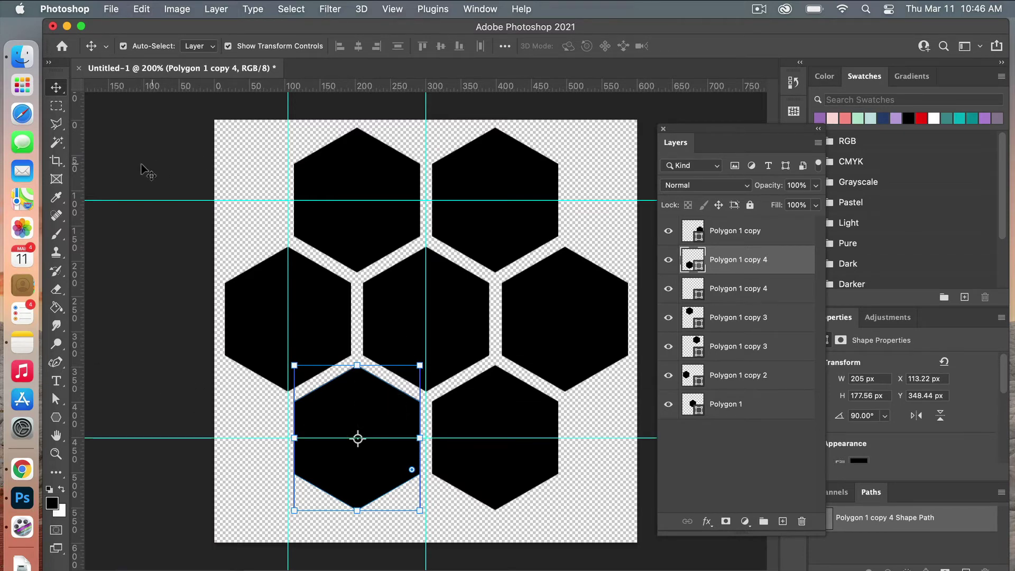
left_click(56, 161)
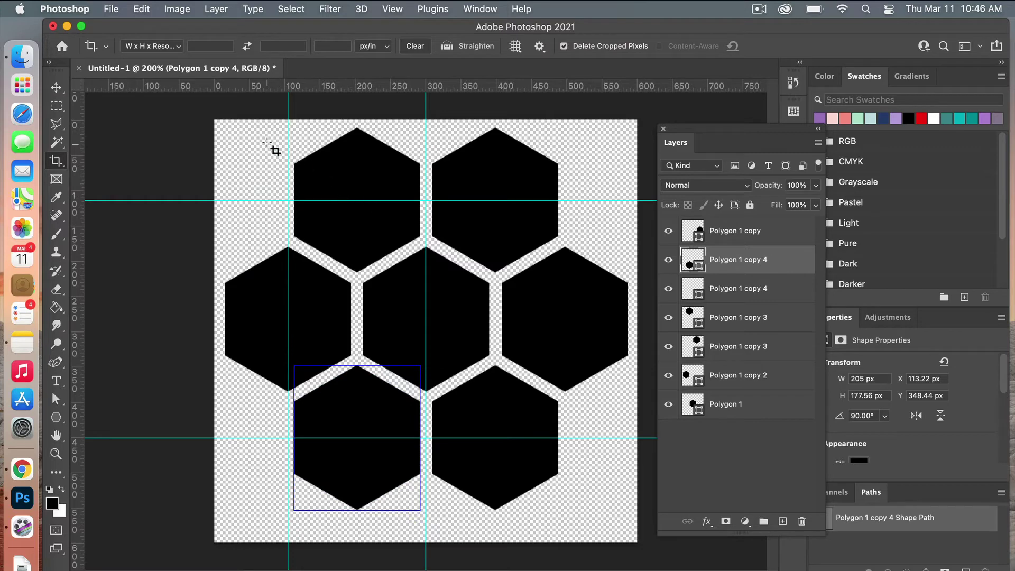
Step: Crop the canvas to the rectangle bounded by the four guides, leaving a 195×337 px tile
left_click_drag(276, 193, 454, 461)
left_click_drag(352, 162, 352, 200)
left_click_drag(251, 330, 288, 331)
left_click_drag(453, 332, 425, 332)
left_click_drag(357, 461, 358, 438)
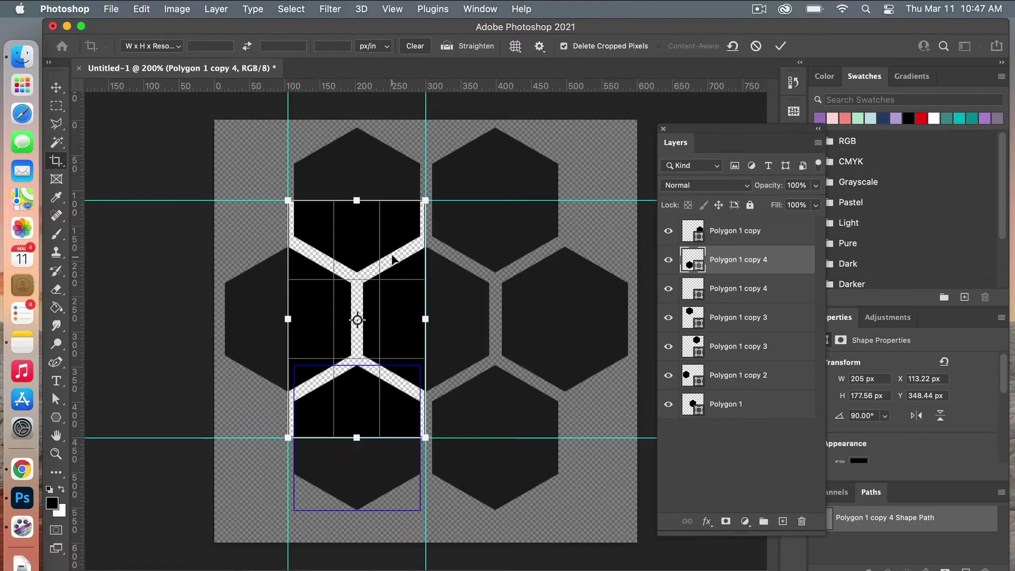
left_click(782, 47)
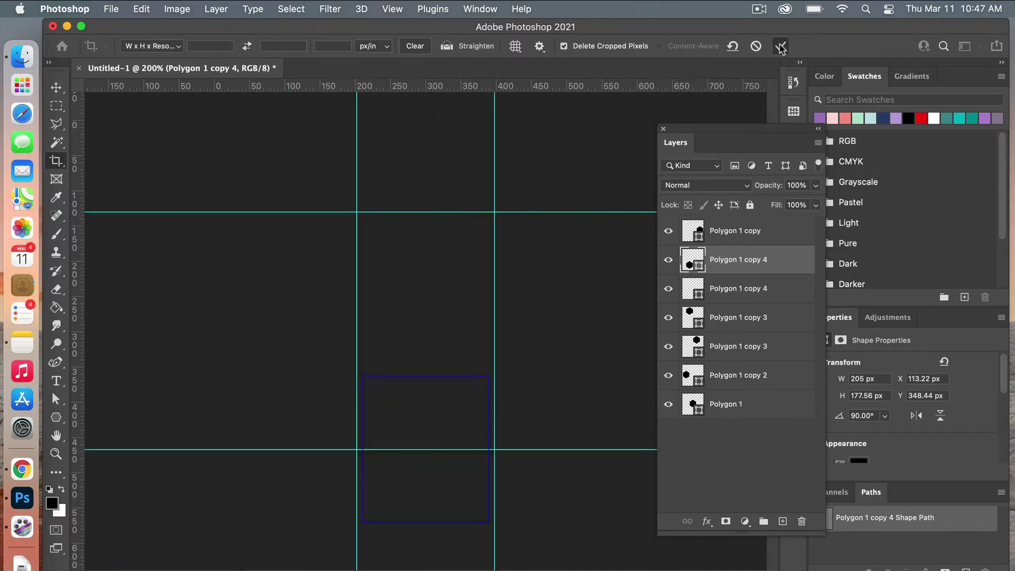
key("v")
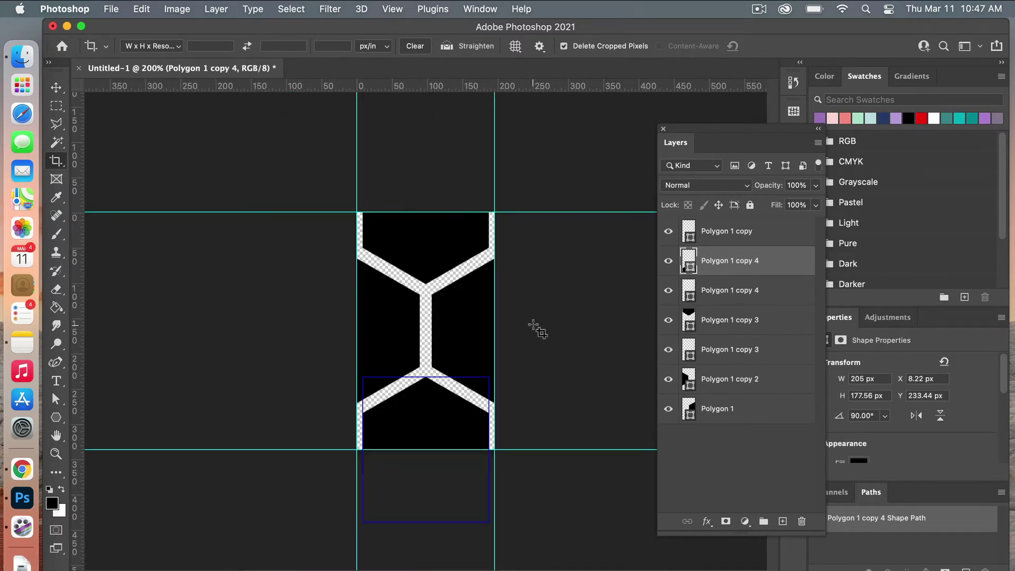
left_click(280, 293)
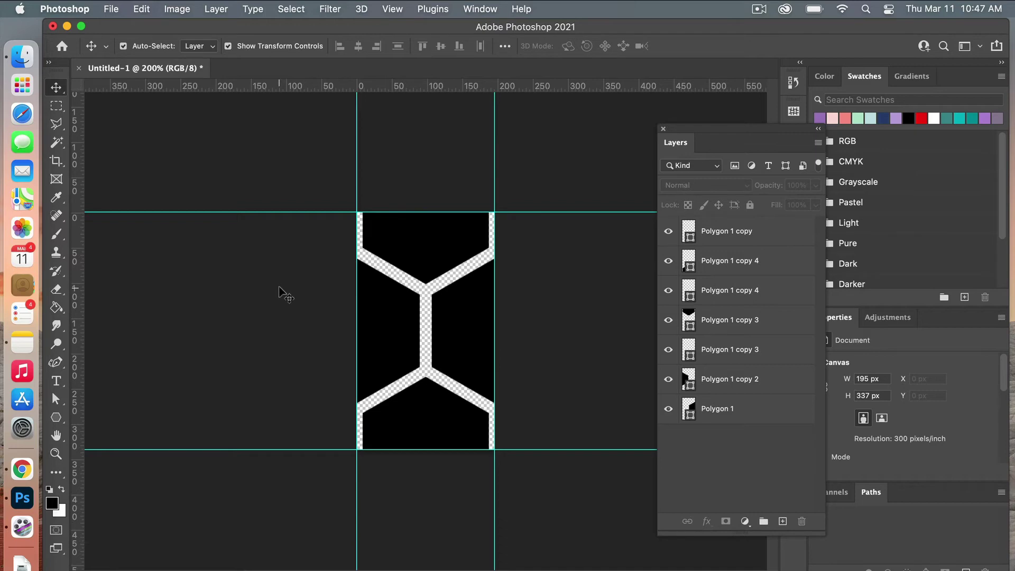
Step: Define the cropped tile as a pattern named 'hexagon' via Edit > Define Pattern
left_click(142, 9)
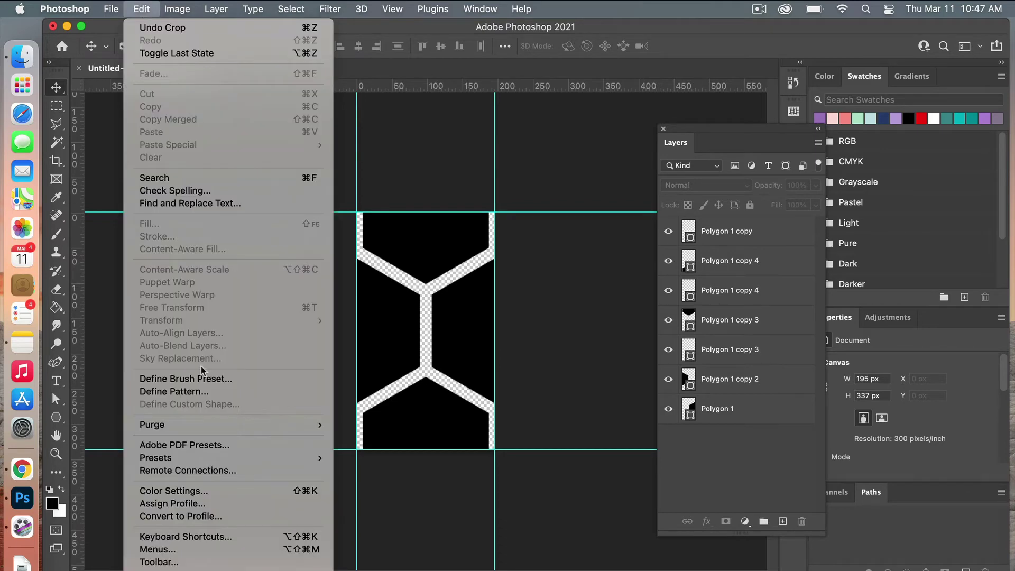
left_click(202, 392)
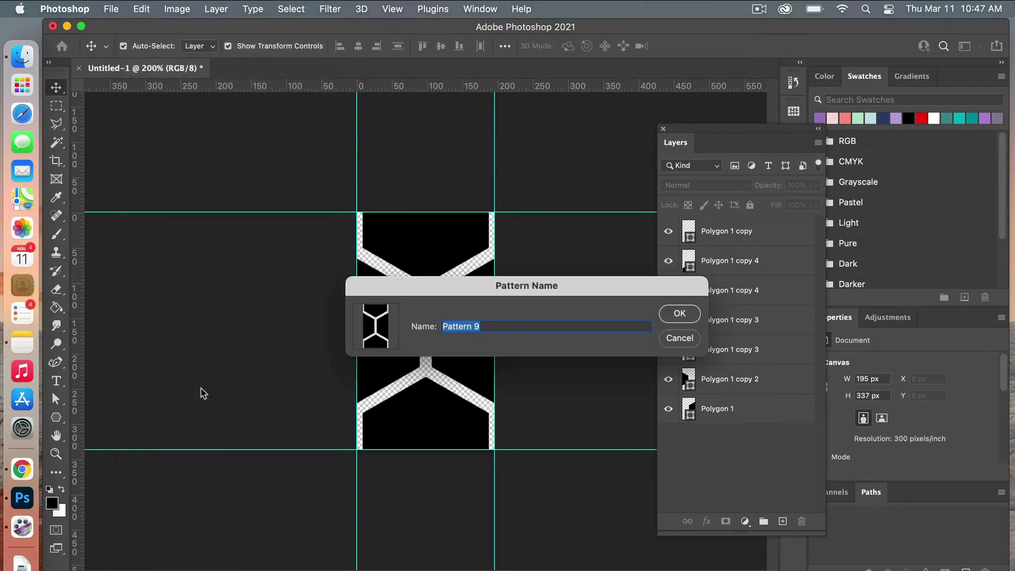
type("hexagon")
left_click(677, 314)
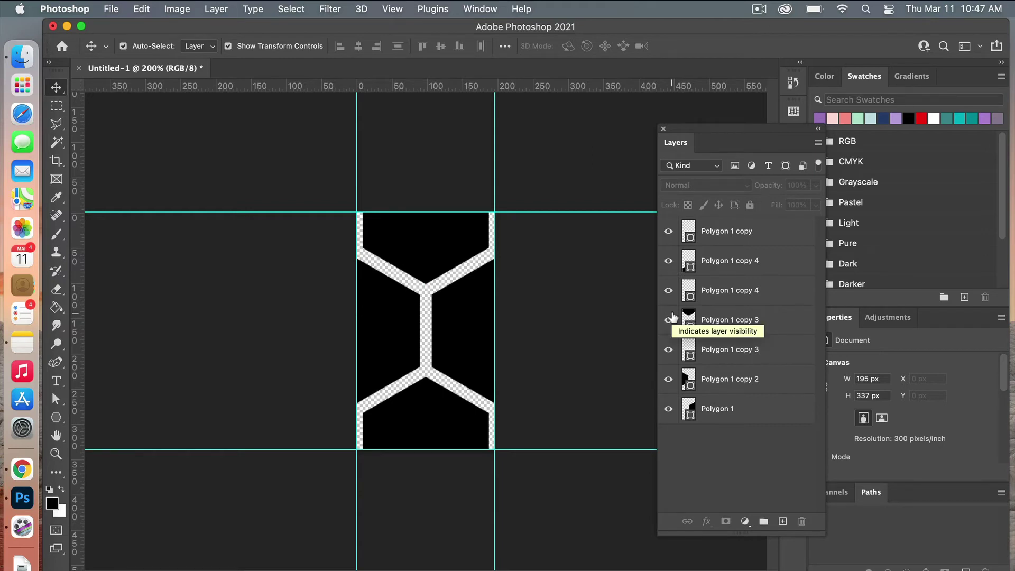
left_click(112, 9)
Step: Create a new 3600 × 3600 px, 300 ppi document with White background contents
left_click(126, 29)
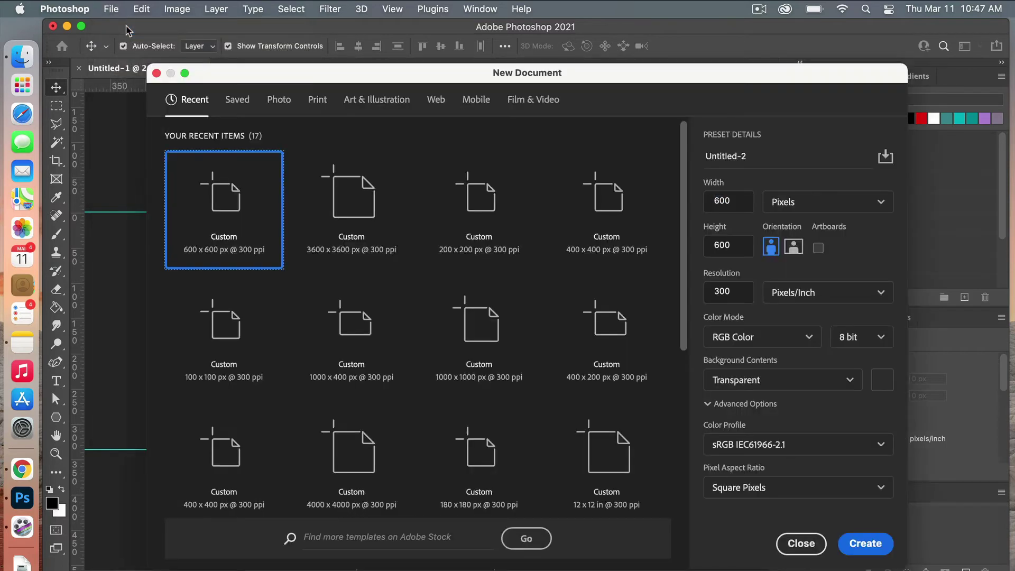
double_click(744, 199)
type("3600")
double_click(735, 246)
type("3")
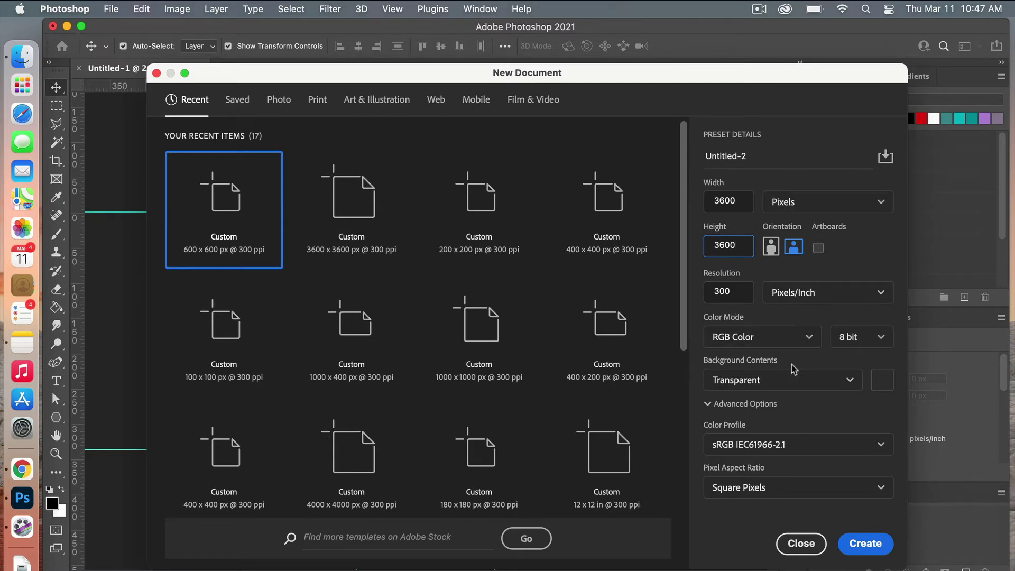
left_click(793, 380)
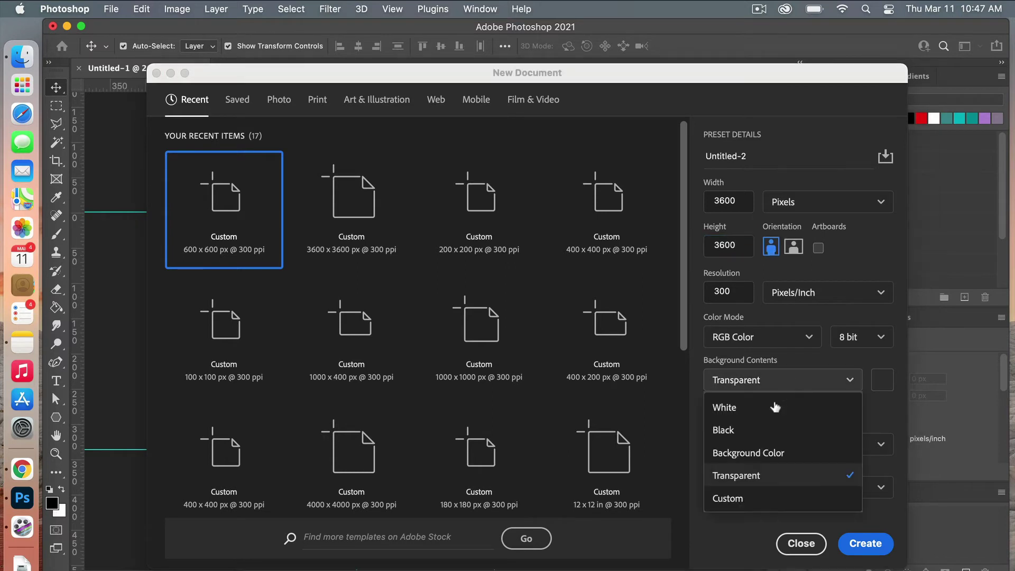
left_click(774, 410)
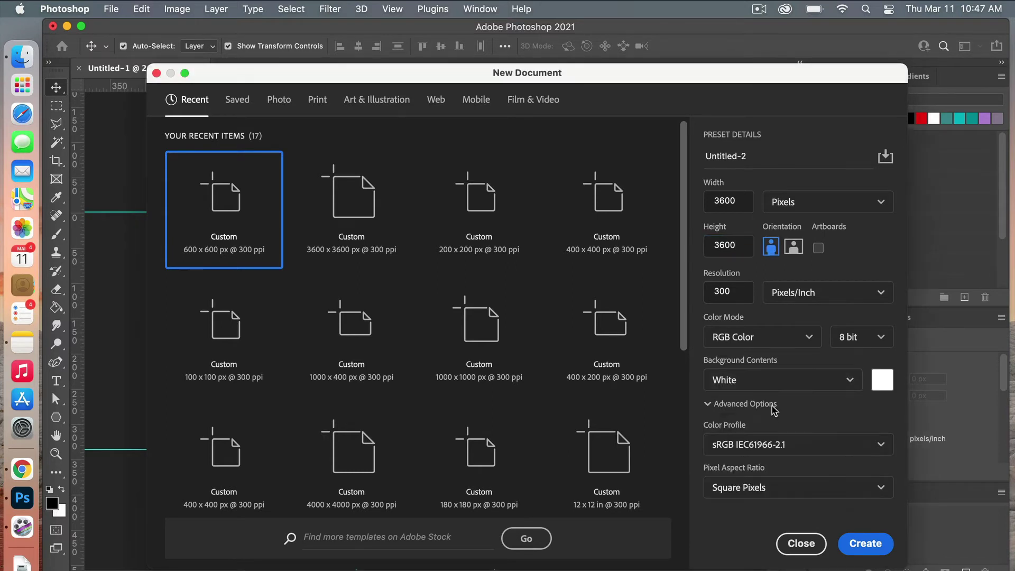
left_click(884, 546)
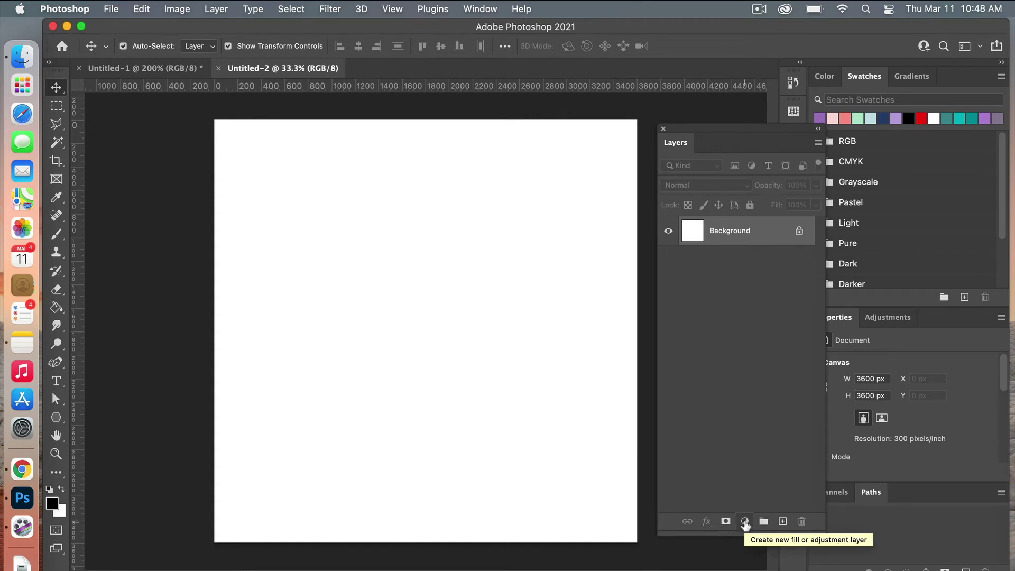
Step: Add a Pattern Fill layer using the hexagon pattern, snapped to origin at 100% scale and 0°
left_click(746, 523)
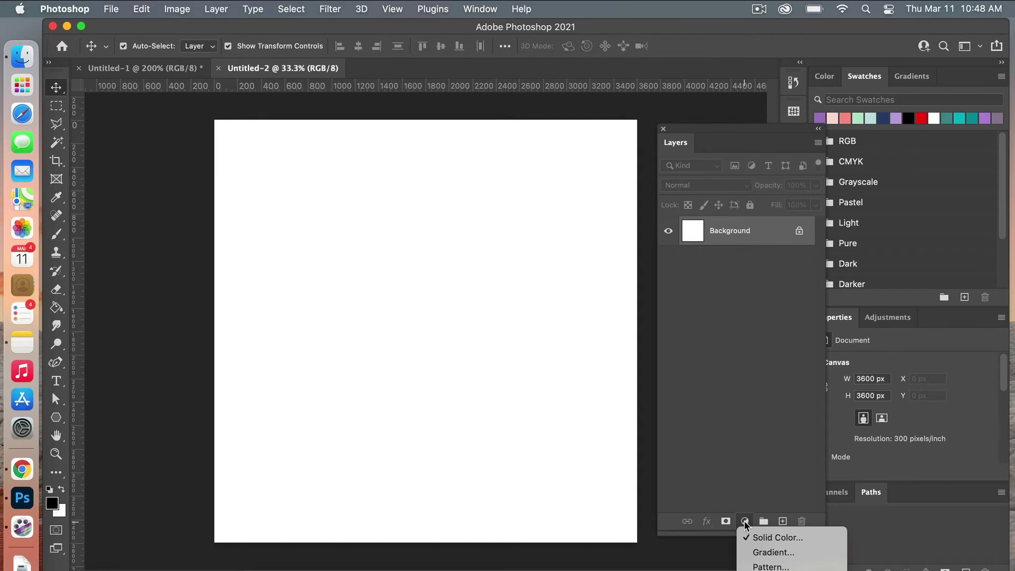
left_click(795, 567)
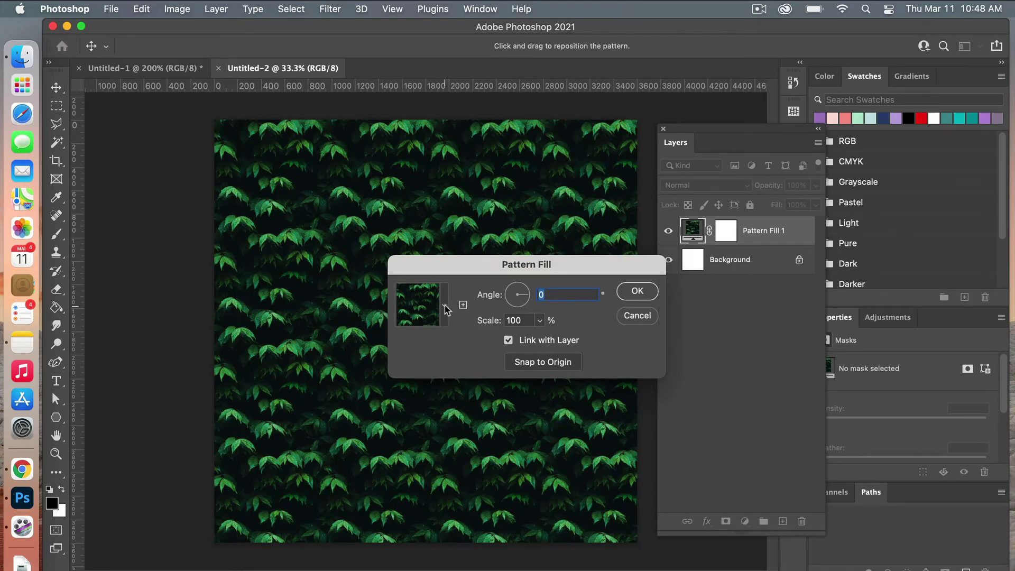
left_click(446, 306)
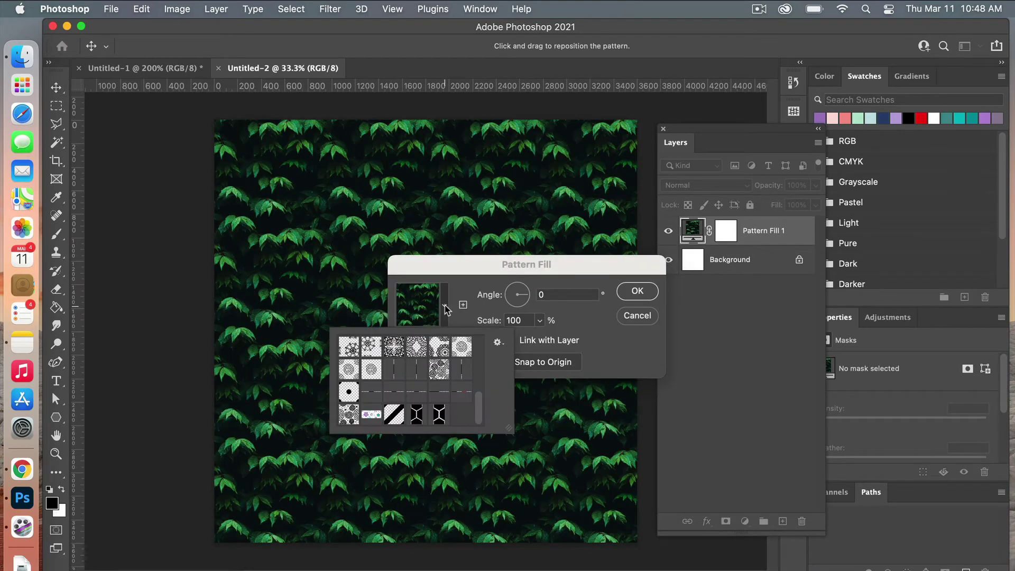
left_click(440, 415)
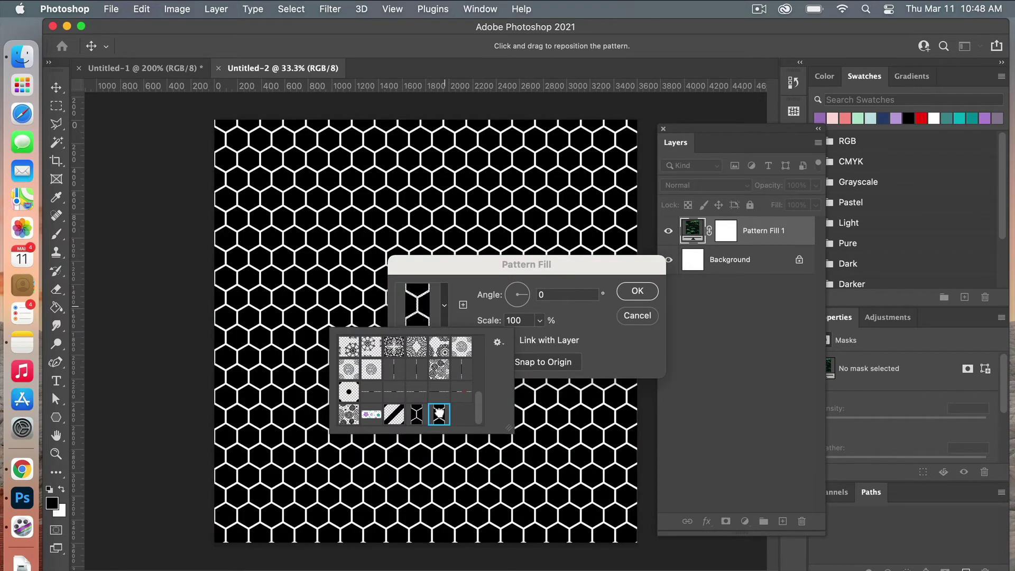
left_click(594, 313)
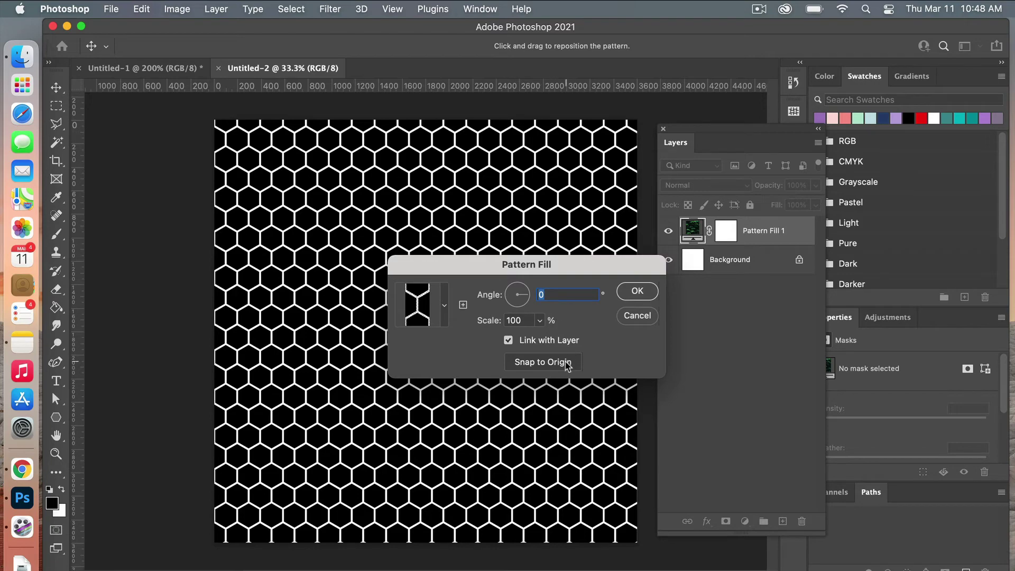
left_click_drag(489, 193, 513, 212)
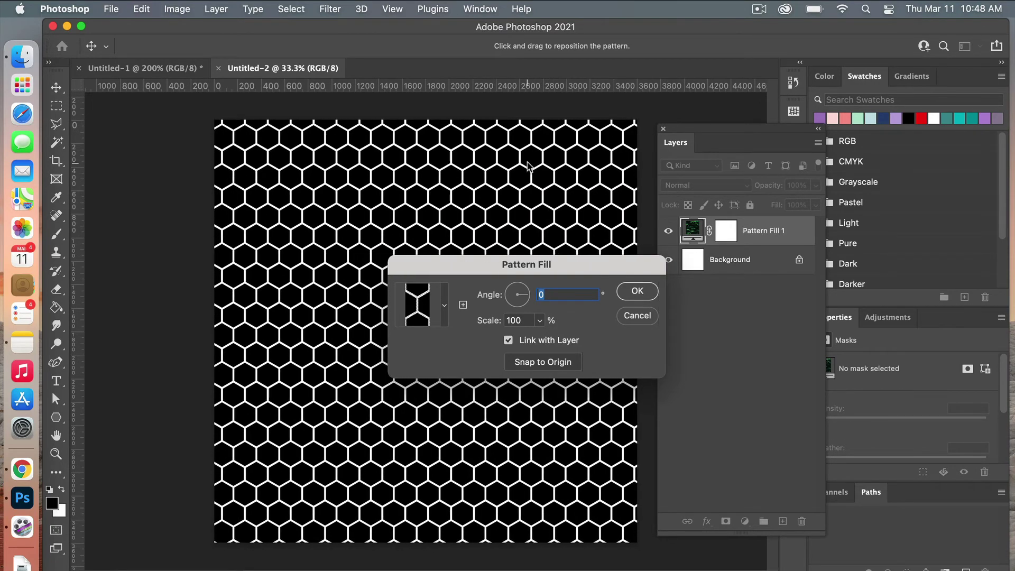
left_click(550, 364)
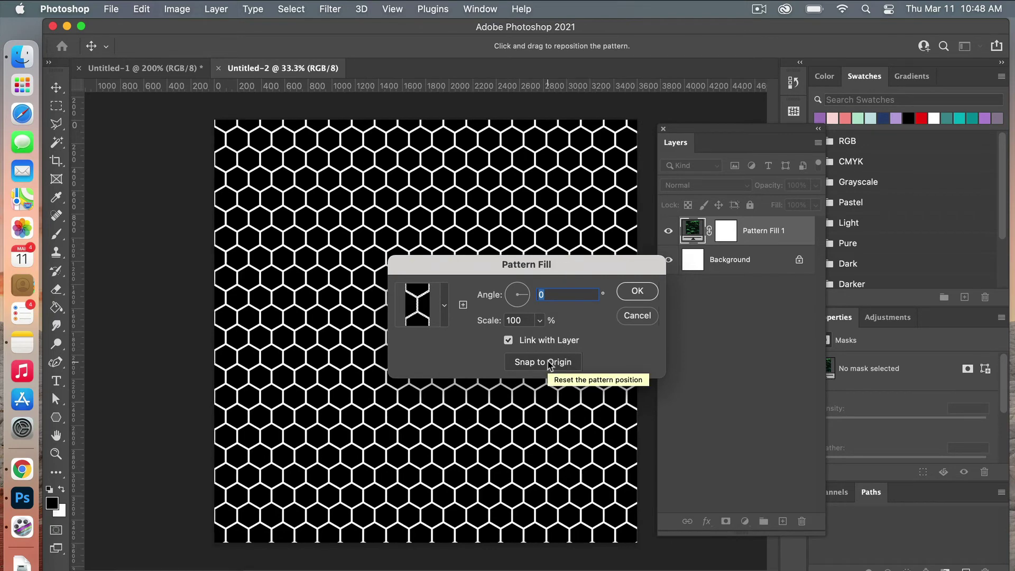
left_click(646, 293)
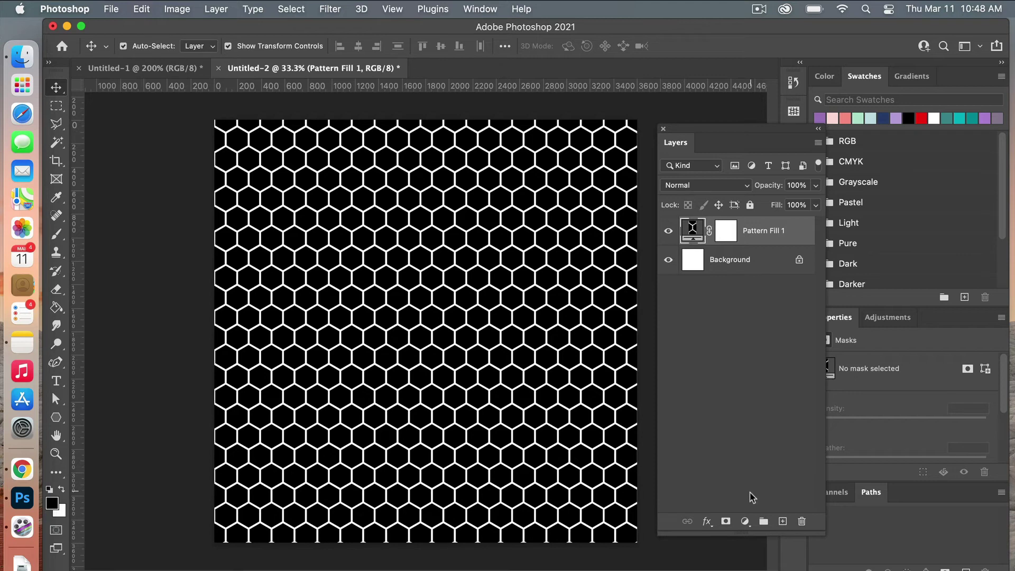
Step: Add a Solid Color fill layer in light pink (fadcd9)
left_click(746, 522)
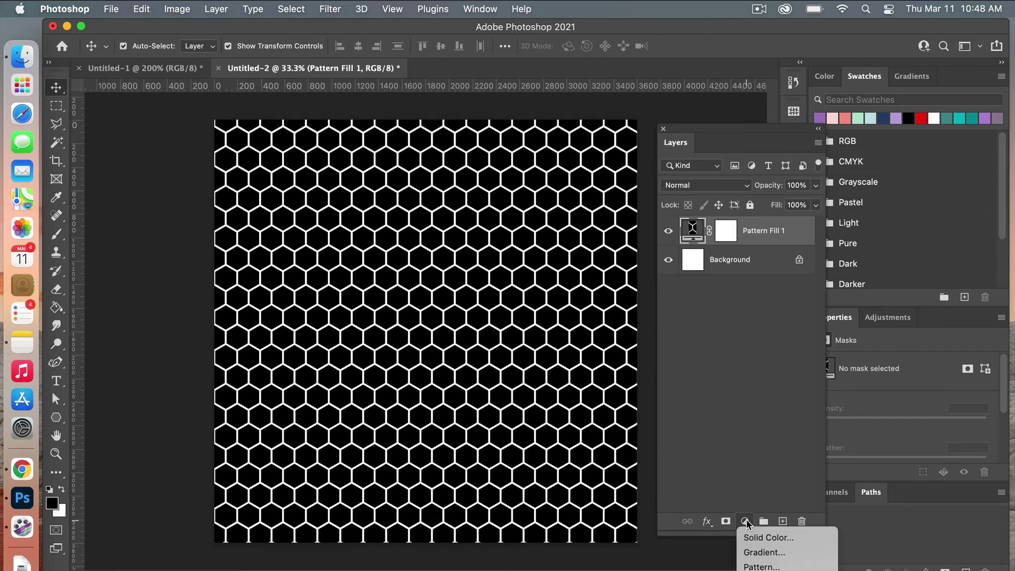
left_click(798, 538)
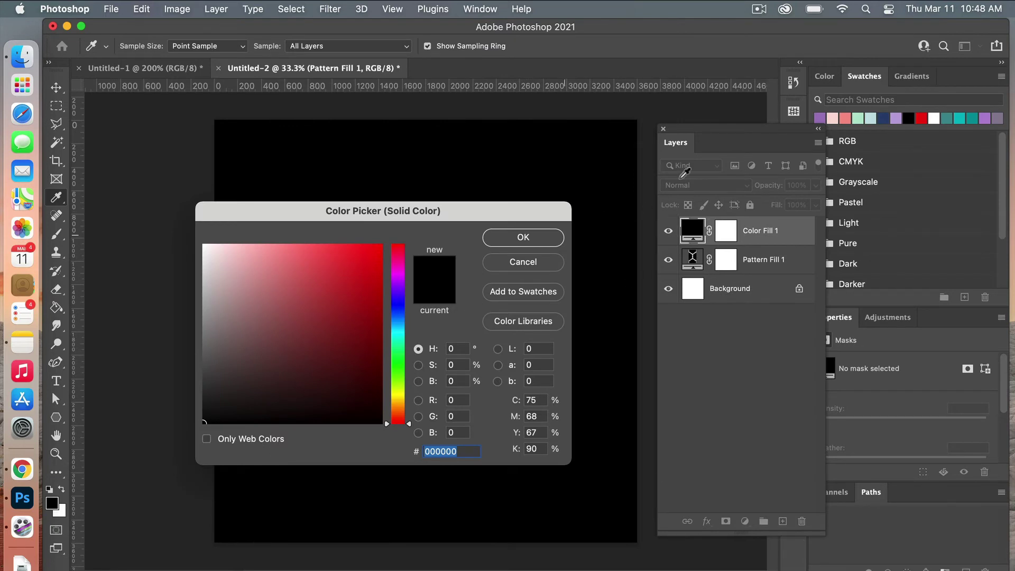
left_click(832, 118)
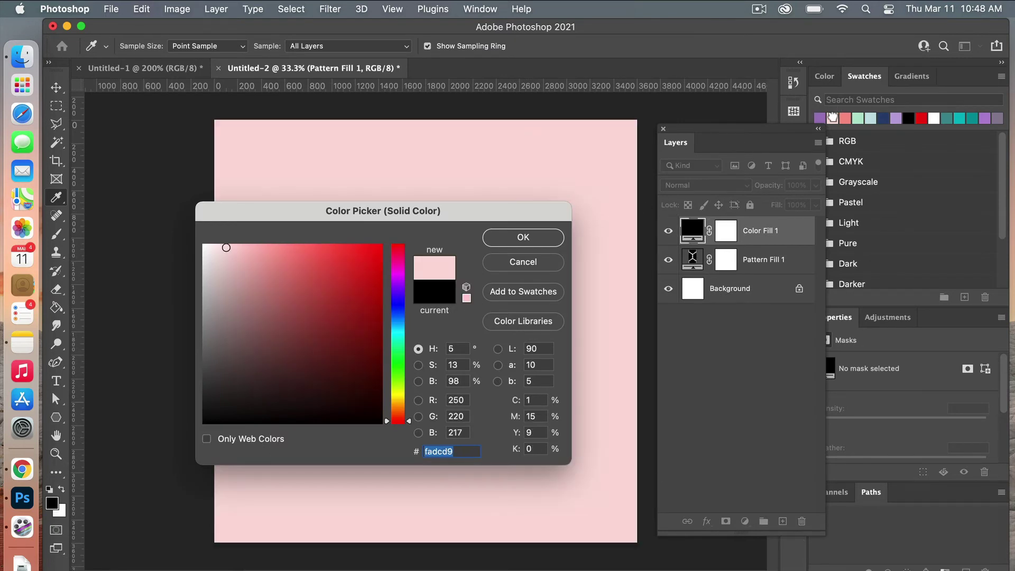
left_click(532, 239)
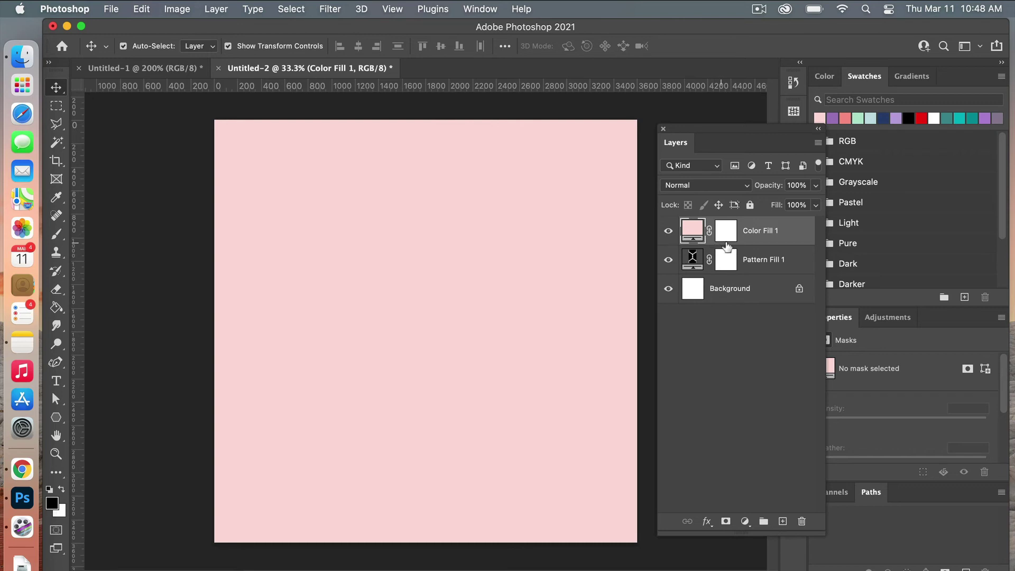
Step: Clip Color Fill 1 to the Pattern Fill 1 layer so the hexagons turn pink
right_click(758, 238)
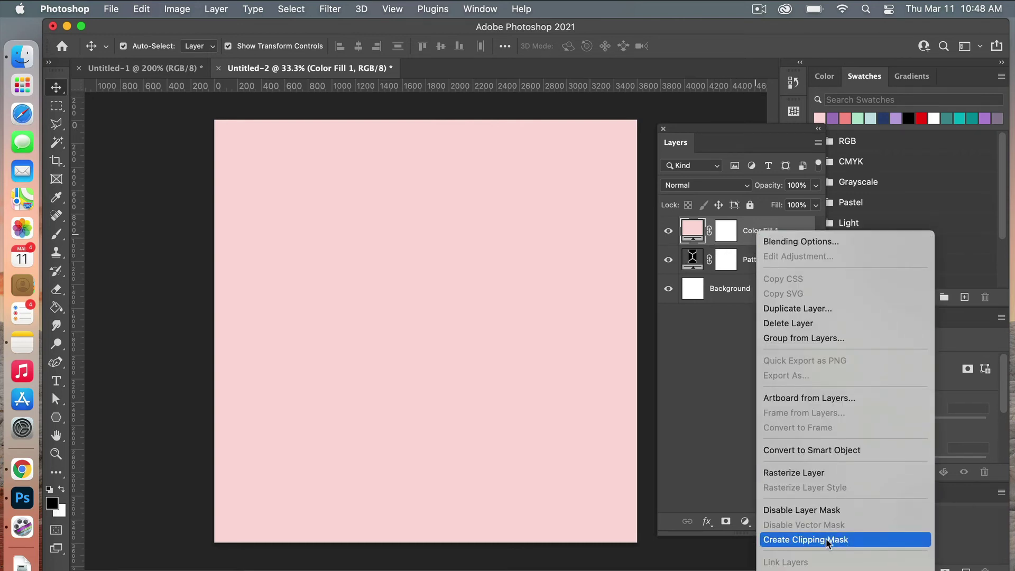
left_click(748, 231)
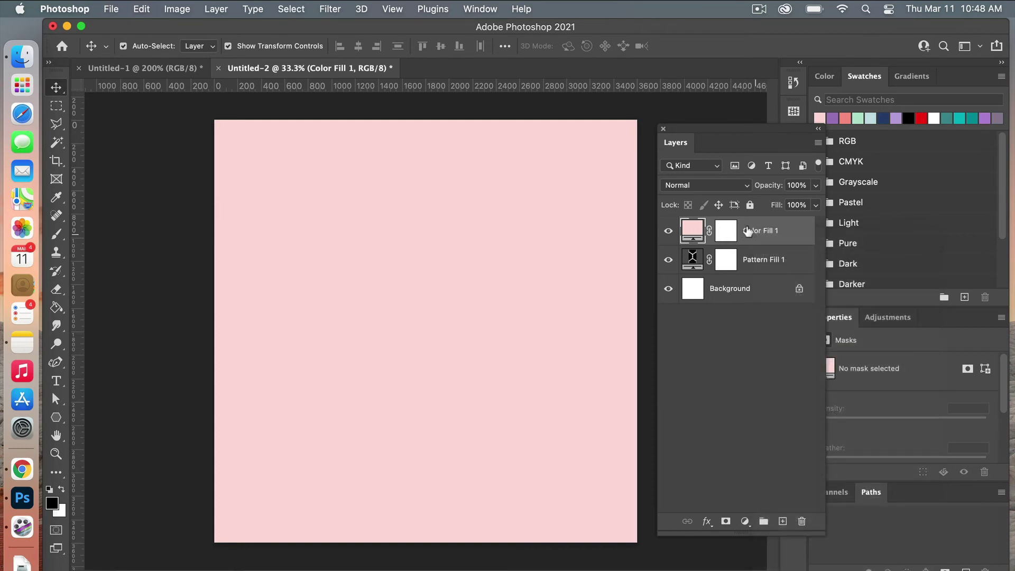
left_click(713, 246, "alt")
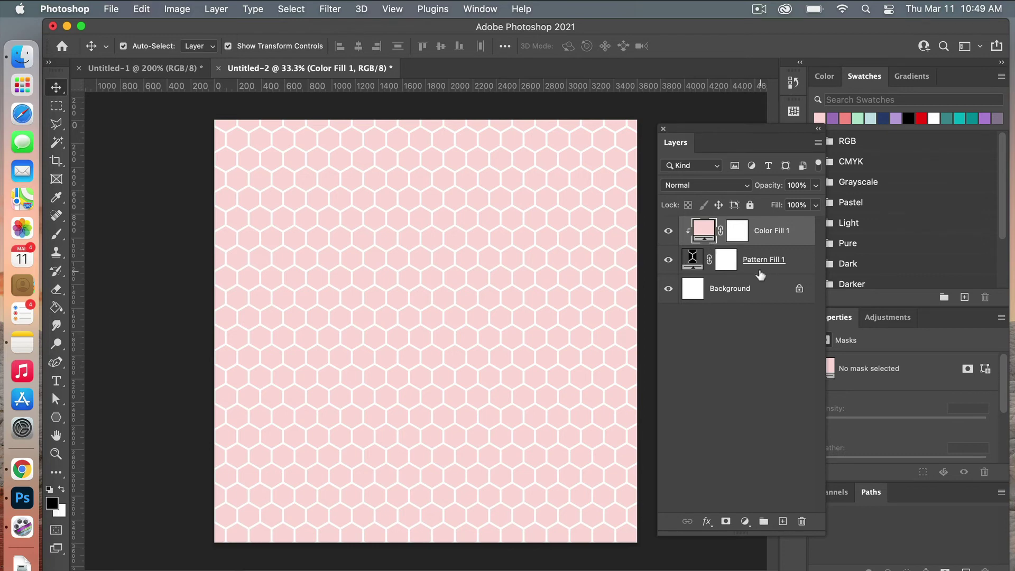
Step: Above the Background layer, add a Color Fill 2 layer set to white (fff)
left_click(740, 287)
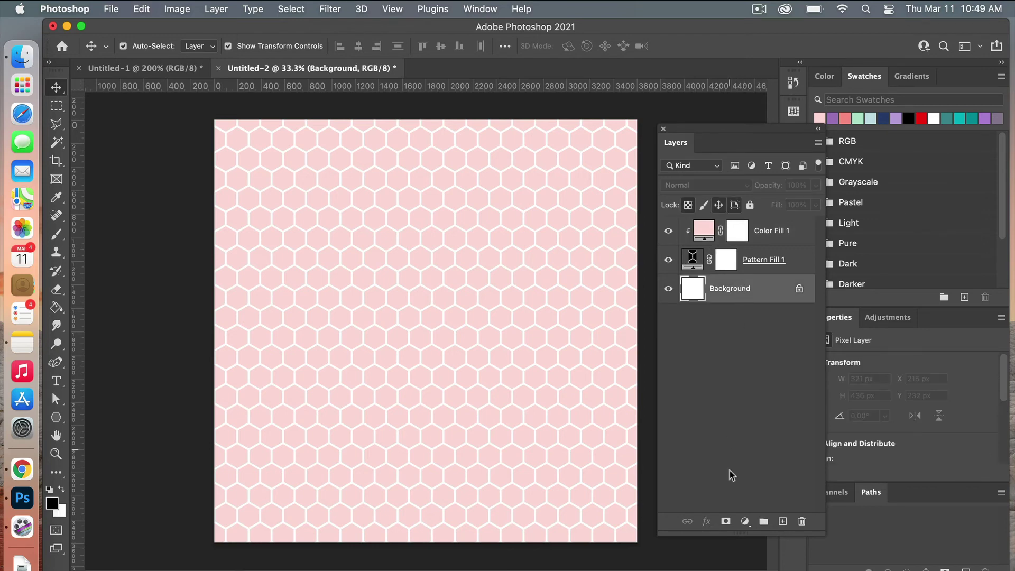
left_click(745, 522)
left_click(780, 537)
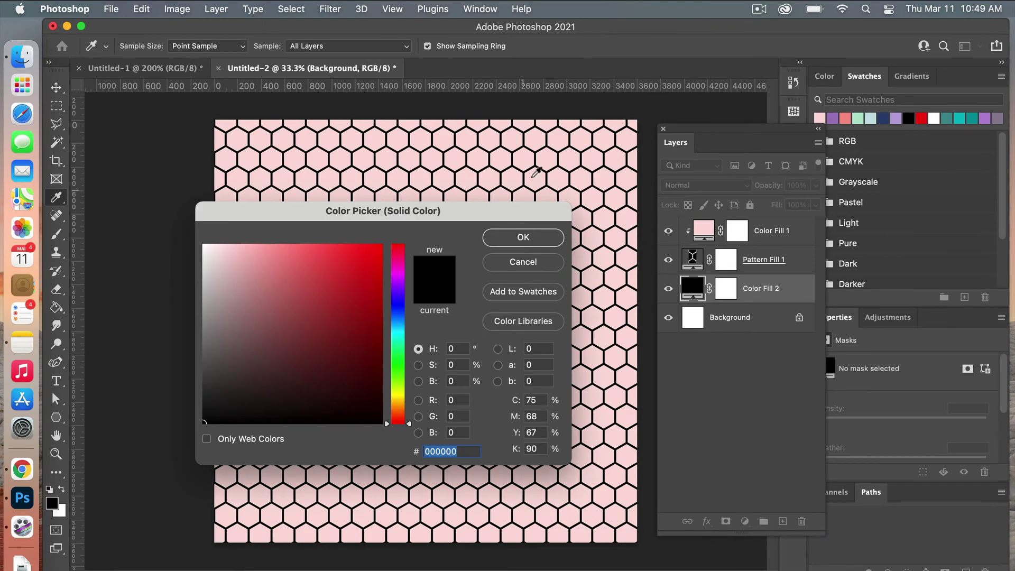
left_click(846, 117)
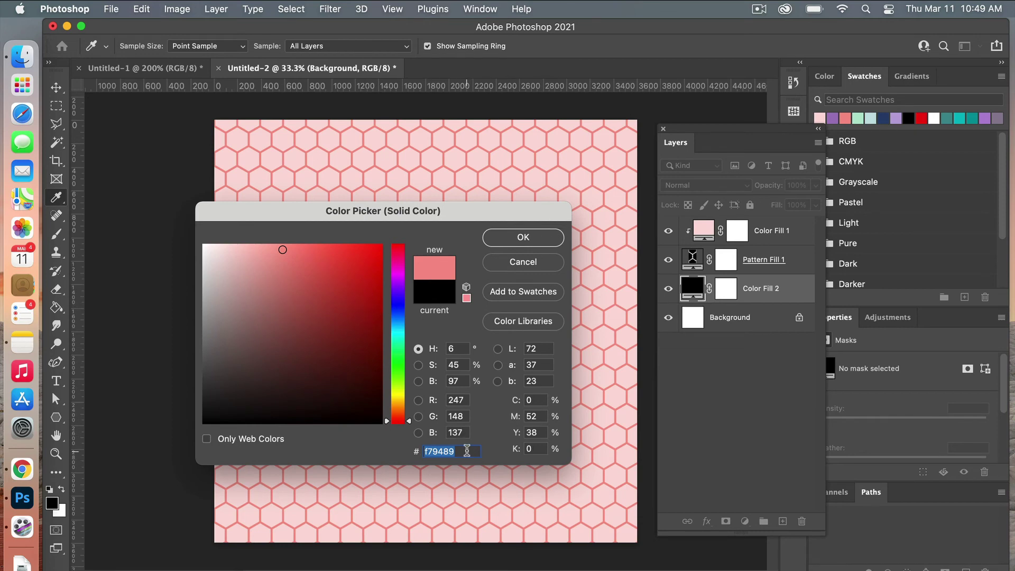
type("fff")
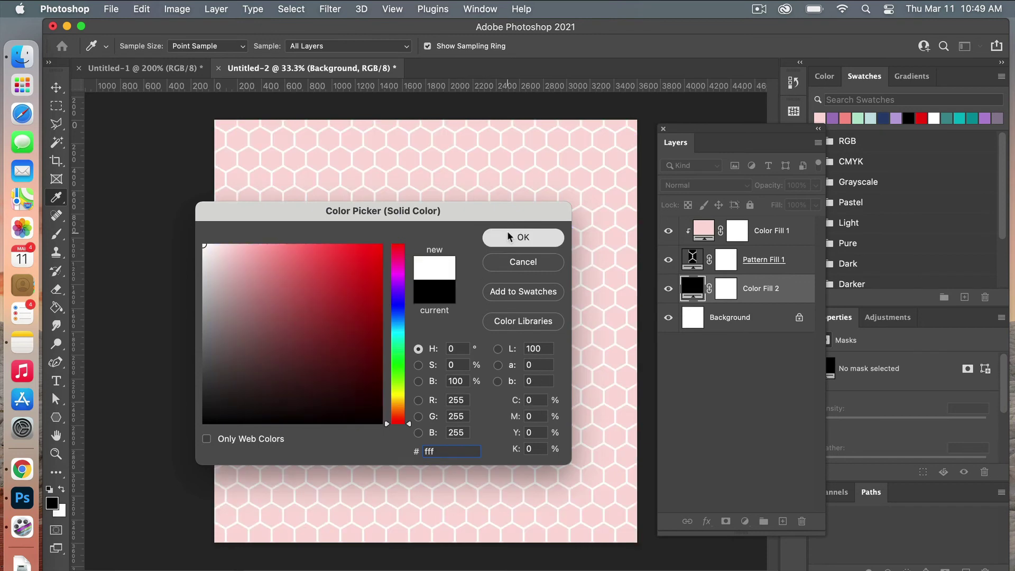
left_click(508, 234)
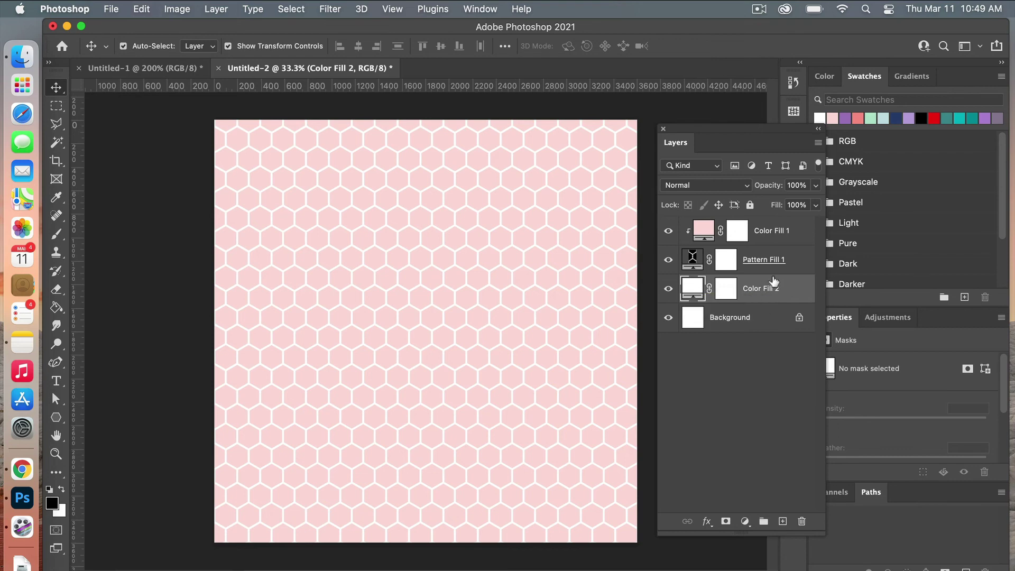
Step: Save the document as pink-hexagon in JPEG format to the Examples folder
left_click(112, 9)
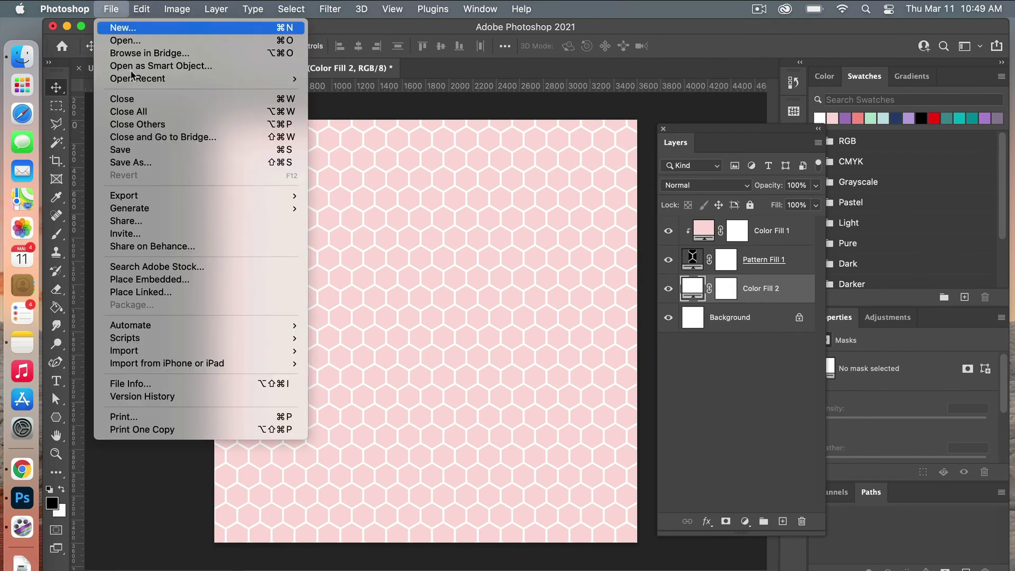
left_click(155, 162)
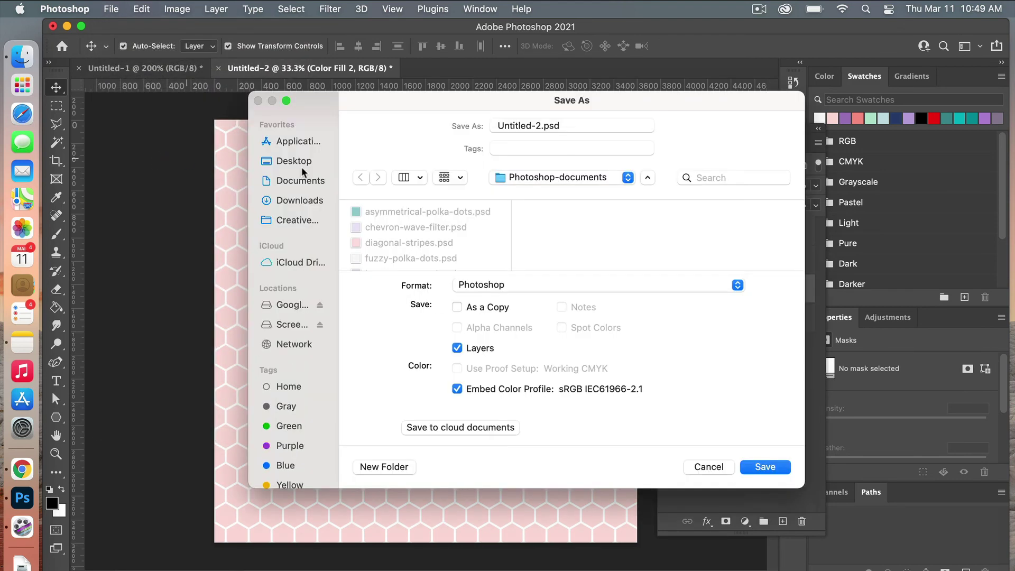
left_click_drag(541, 125, 521, 126)
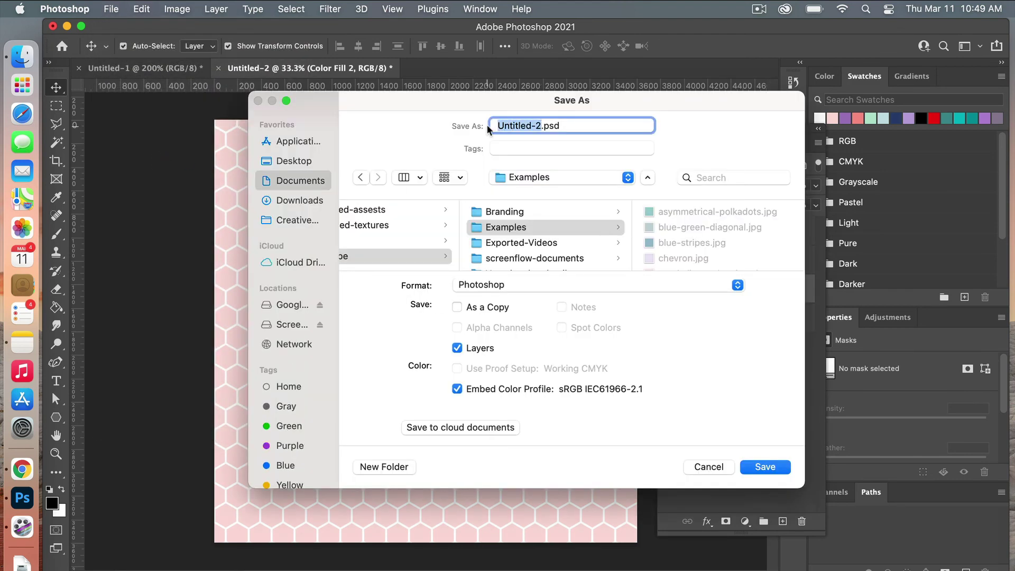
type("pink-hexagon")
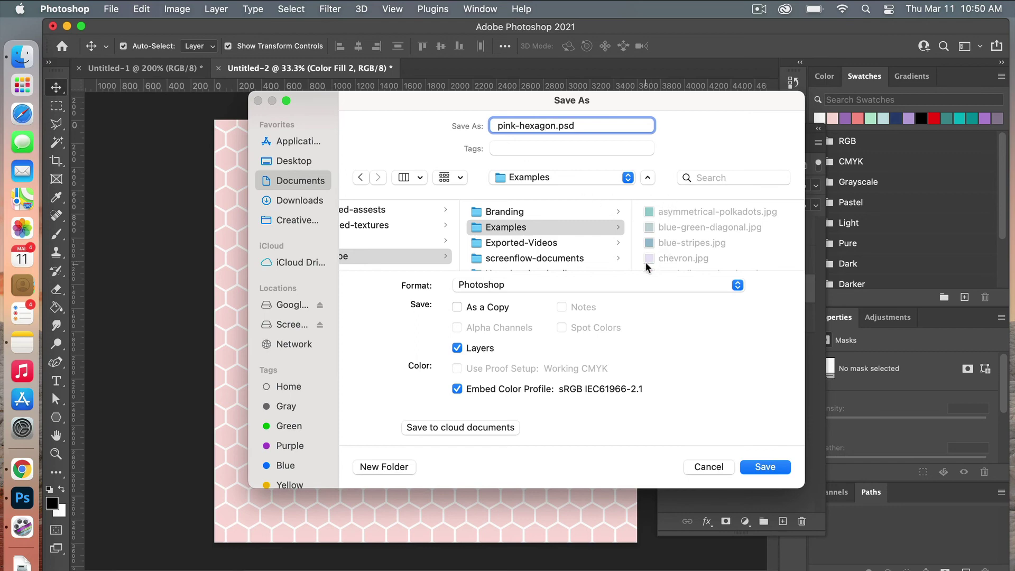
left_click(711, 289)
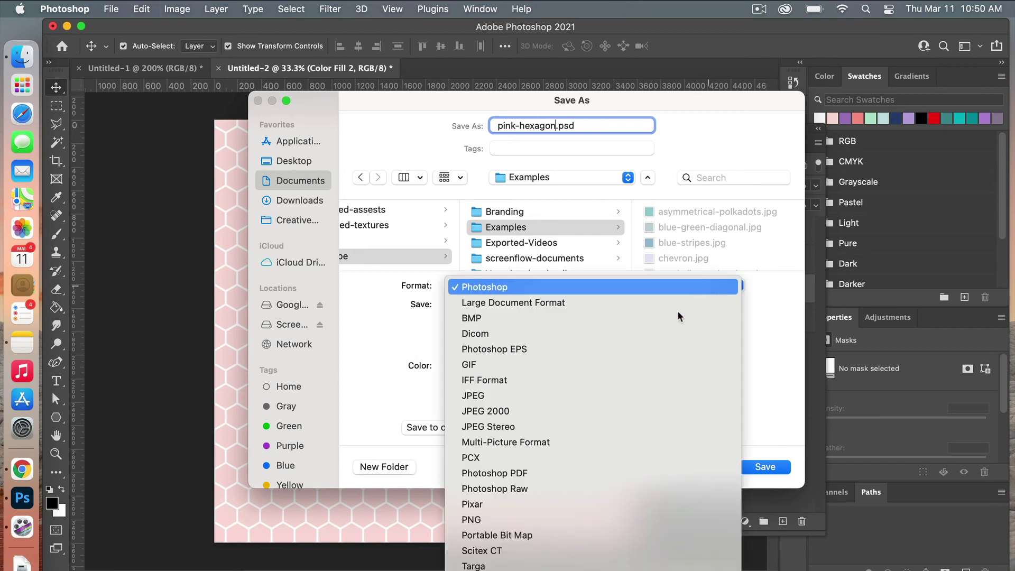
left_click(607, 396)
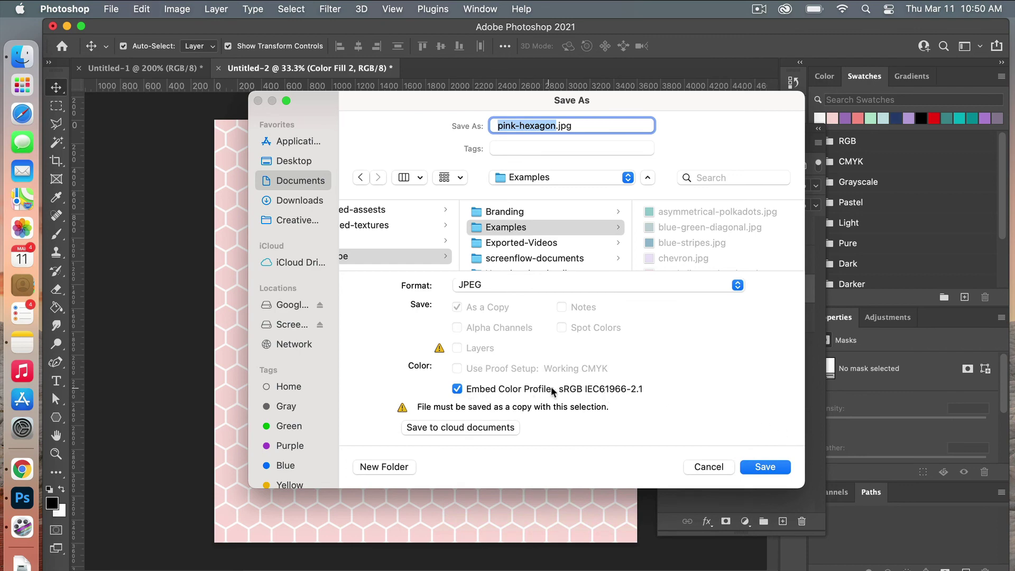
left_click(781, 467)
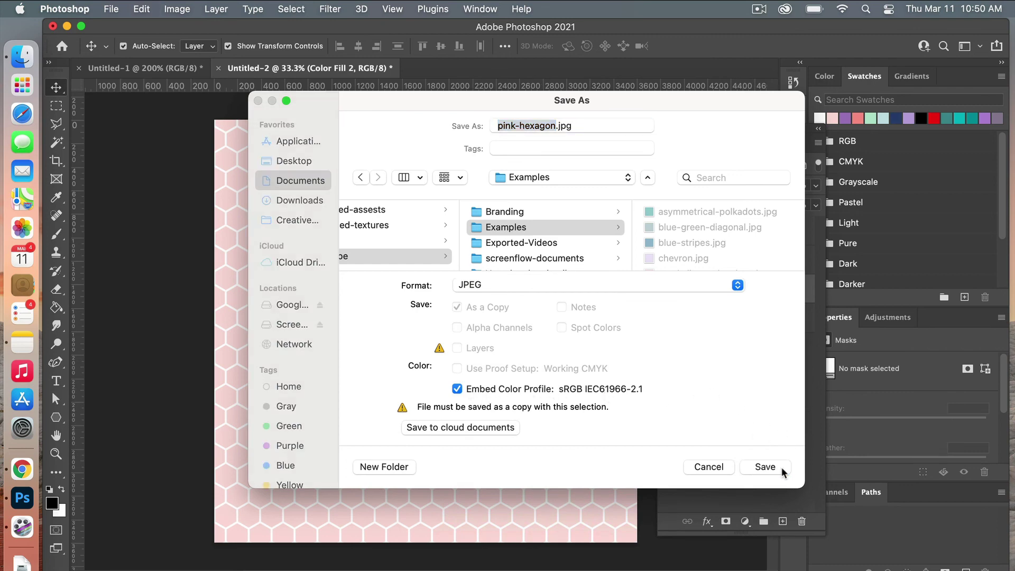